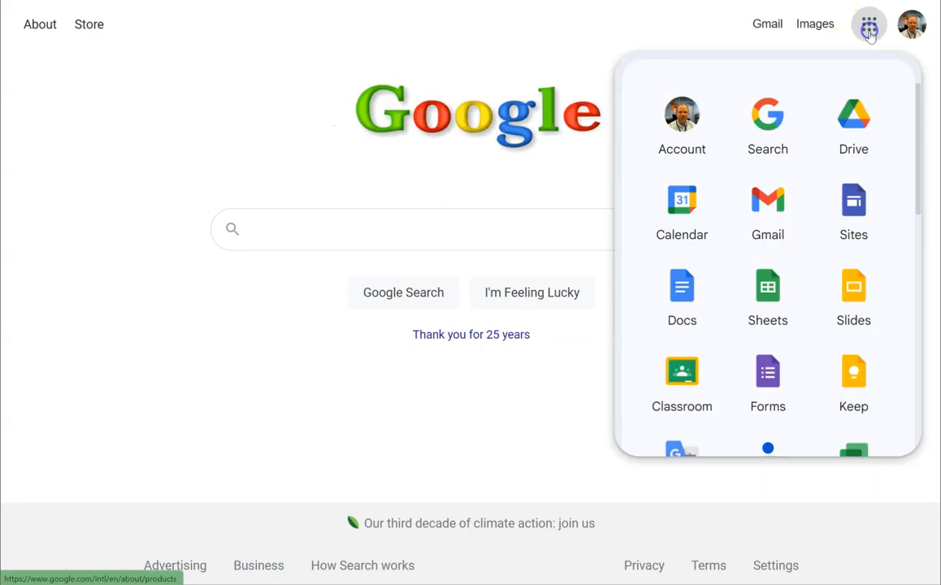
- Open Google Drive and create a new Google Drawings file
click(769, 168)
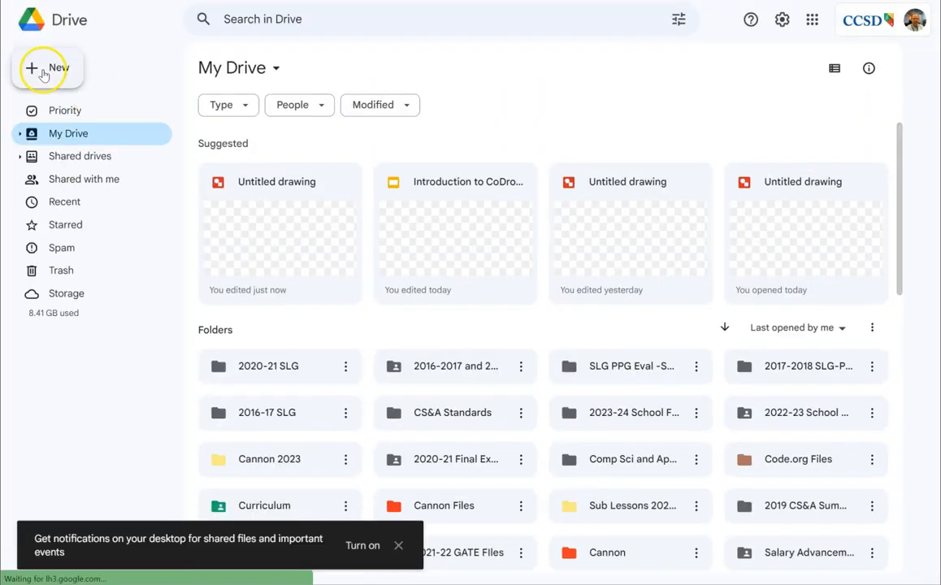
click(45, 71)
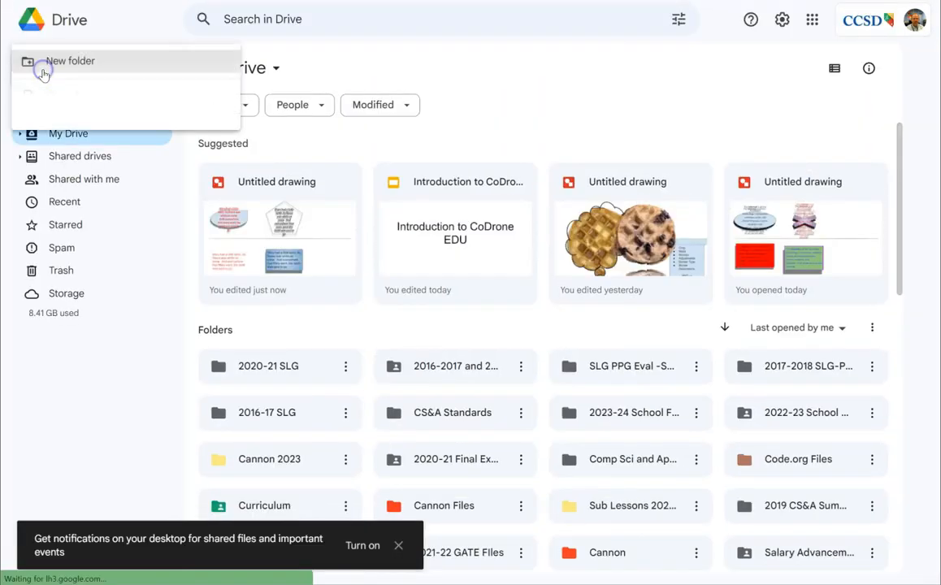
mouse_move(84, 250)
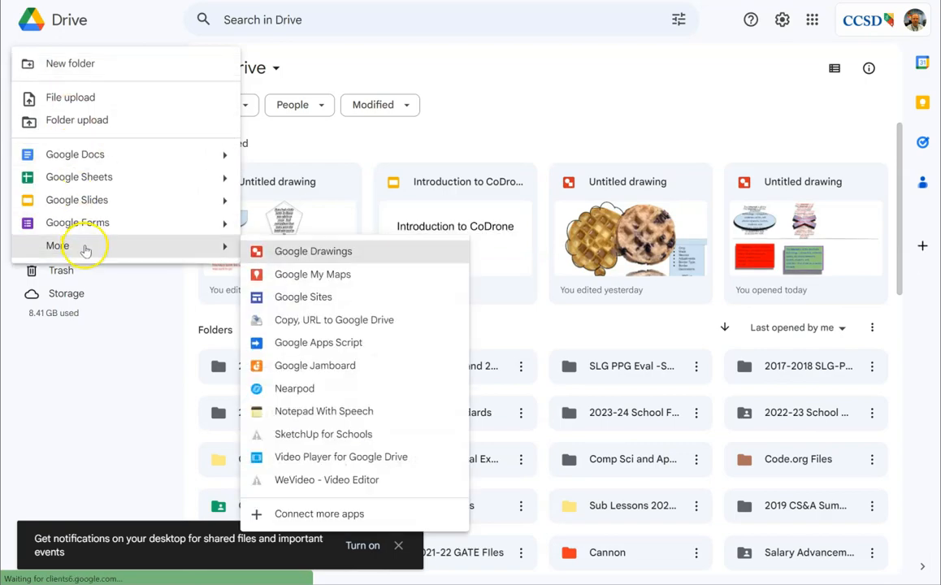
click(295, 254)
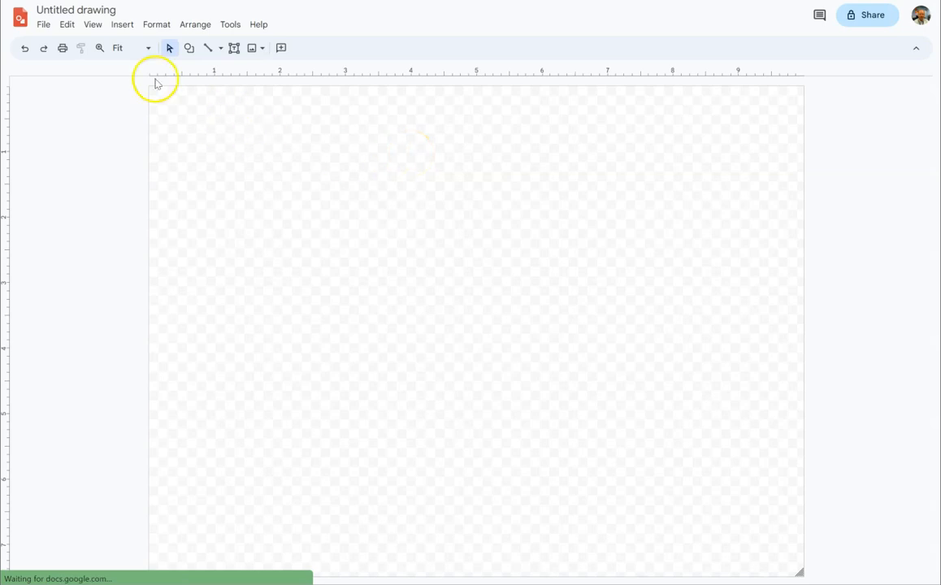
- Rename the untitled drawing as "Text in Google Drawings"
click(114, 9)
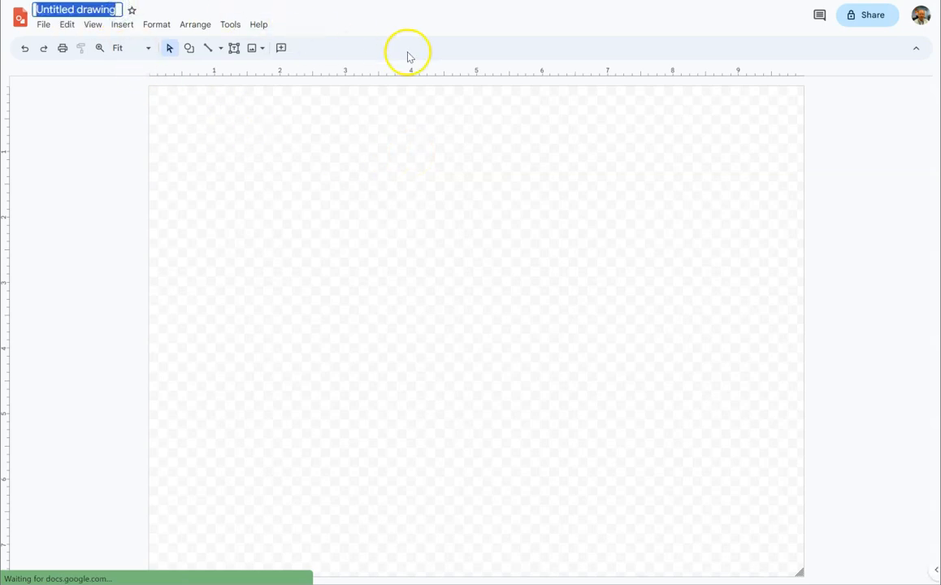
text(Te)
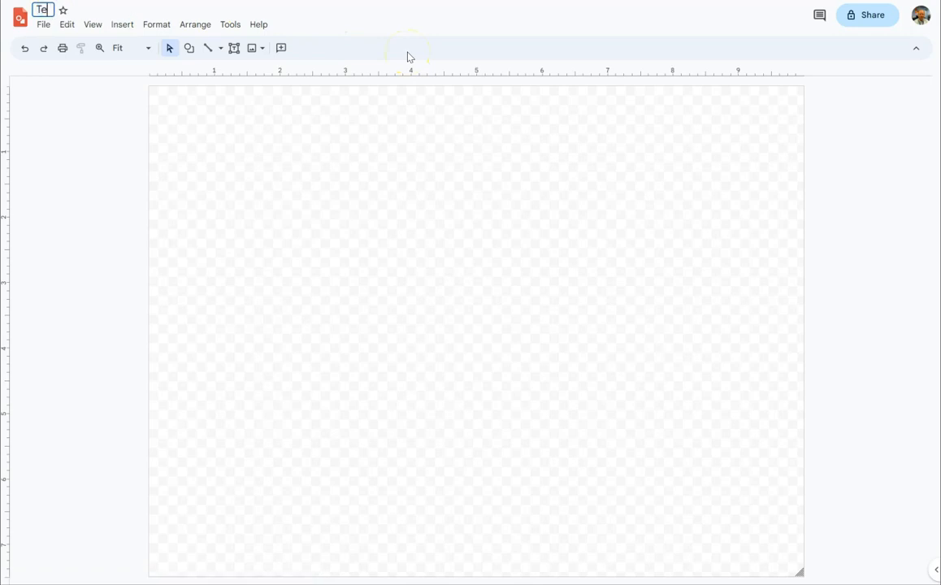
text(xt in G)
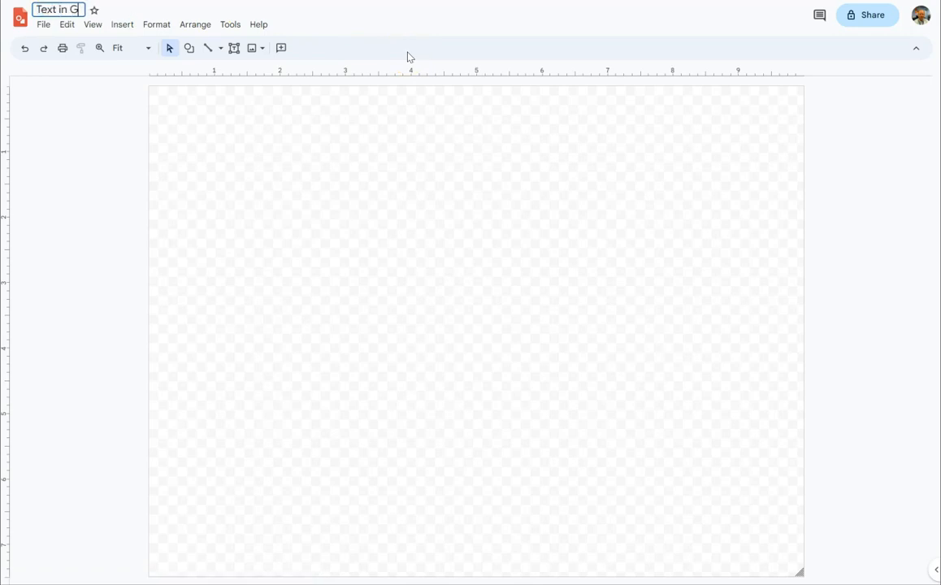
text(oogle Drawings)
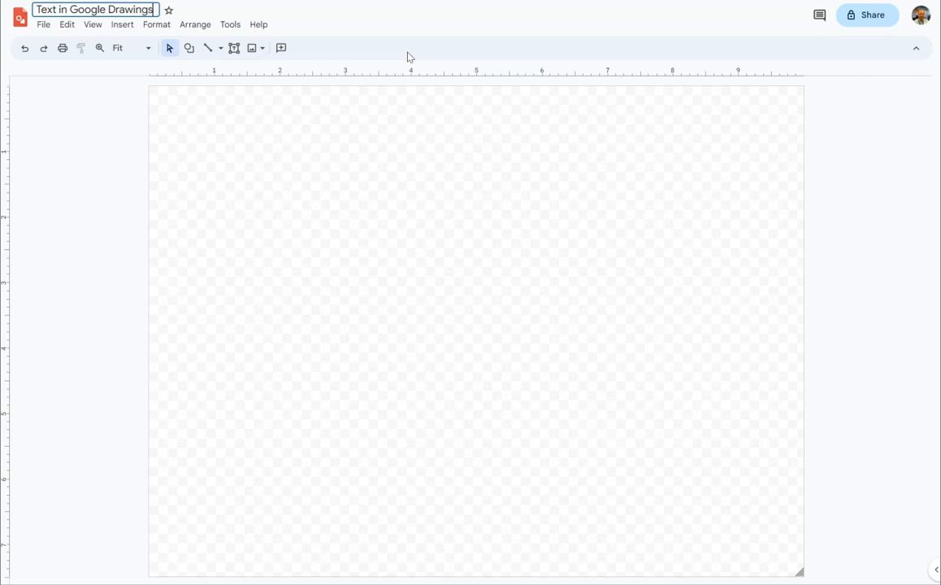
click(346, 101)
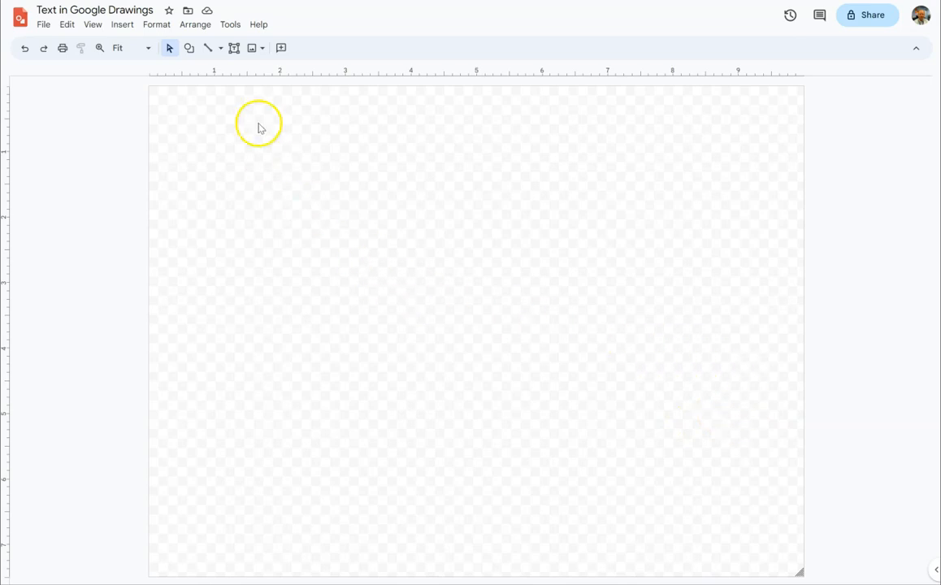
- Draw a horizontal line about 9 inches long across the canvas, about 2.3 inches below its upper edge
click(208, 49)
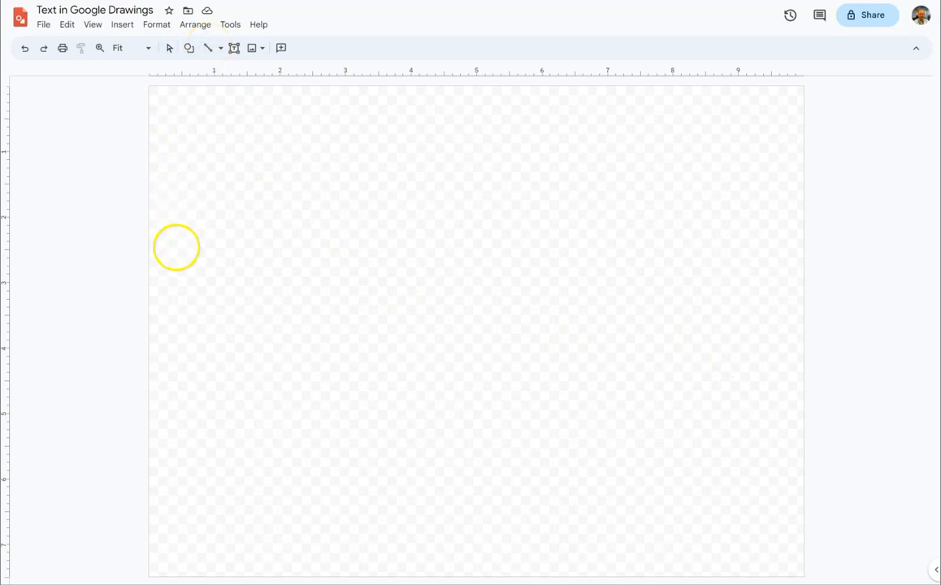
mouse_move(179, 237)
mouse_down()
mouse_move(266, 245)
mouse_move(771, 237)
mouse_up()
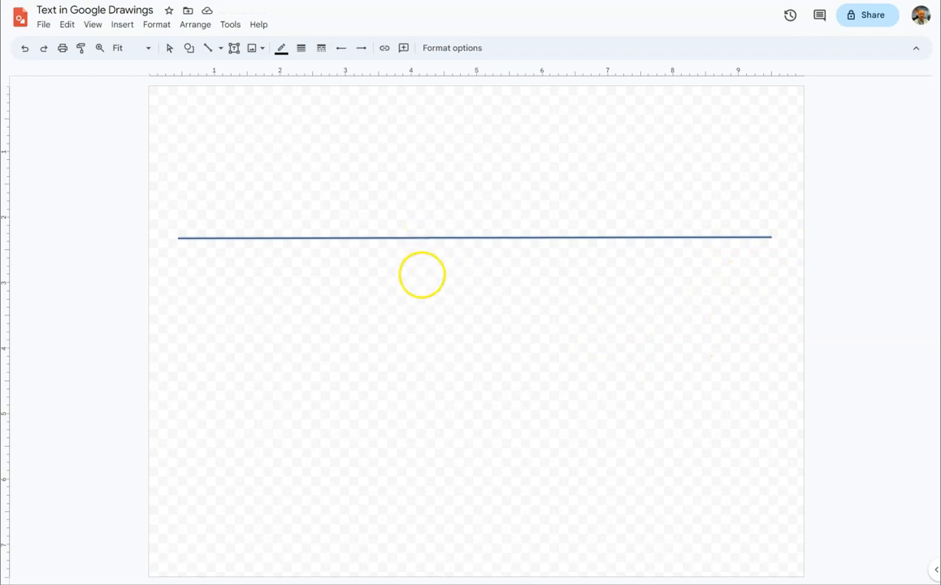
click(169, 48)
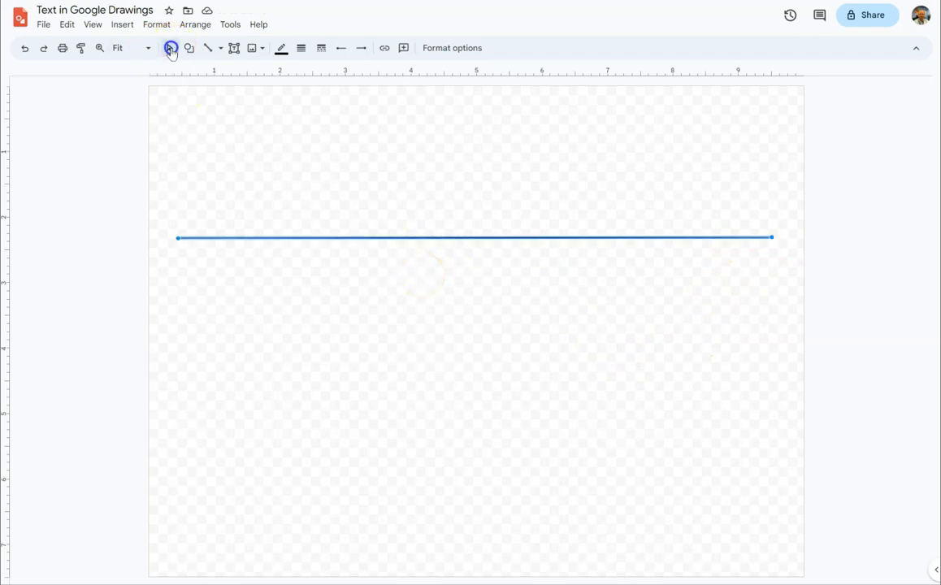
- Duplicate the horizontal line and place the copy about 5.1 inches below the canvas's upper edge
key(ctrl+d)
click(338, 250)
drag(338, 250, 330, 419)
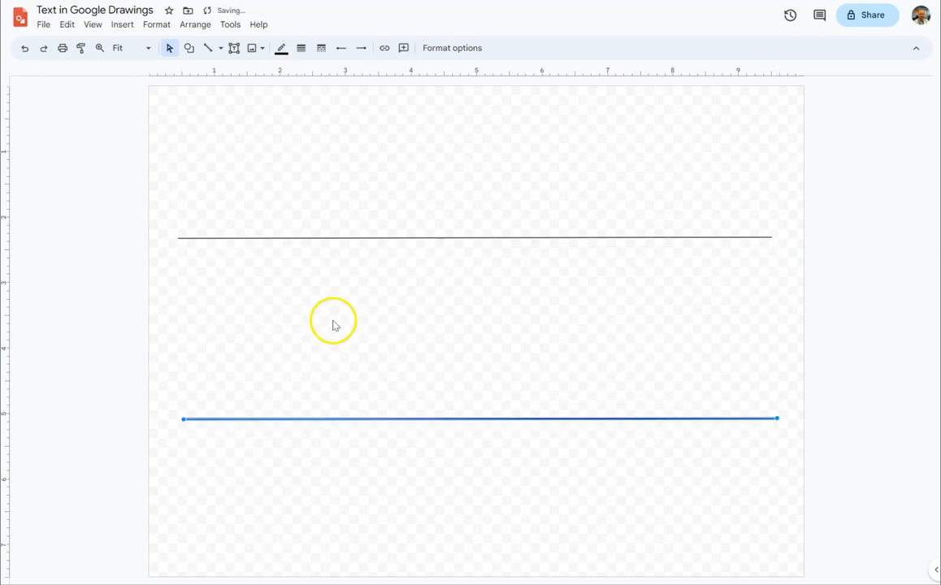
click(168, 49)
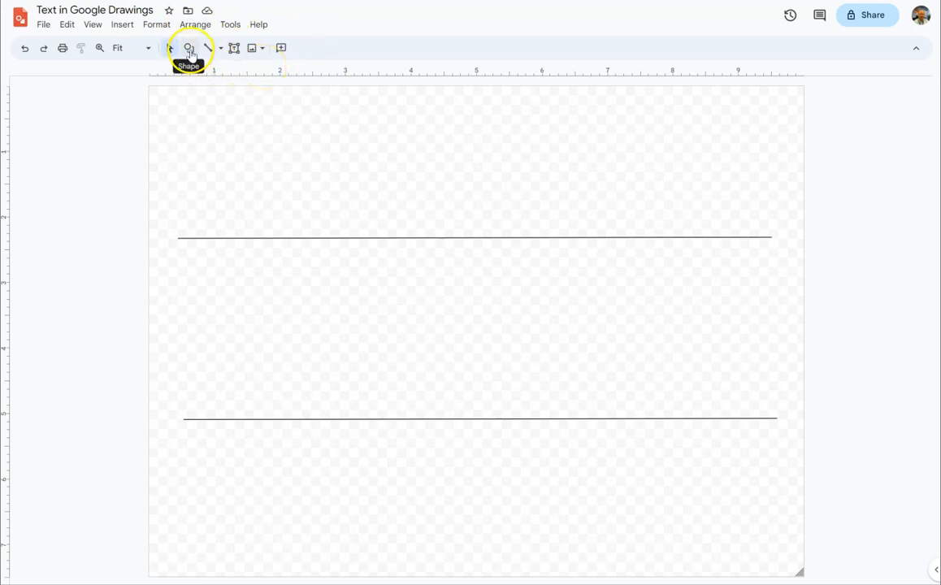
- Draw a trapezoid about 2.6 inches wide and 0.8 inch high above the left part of the upper line
click(191, 52)
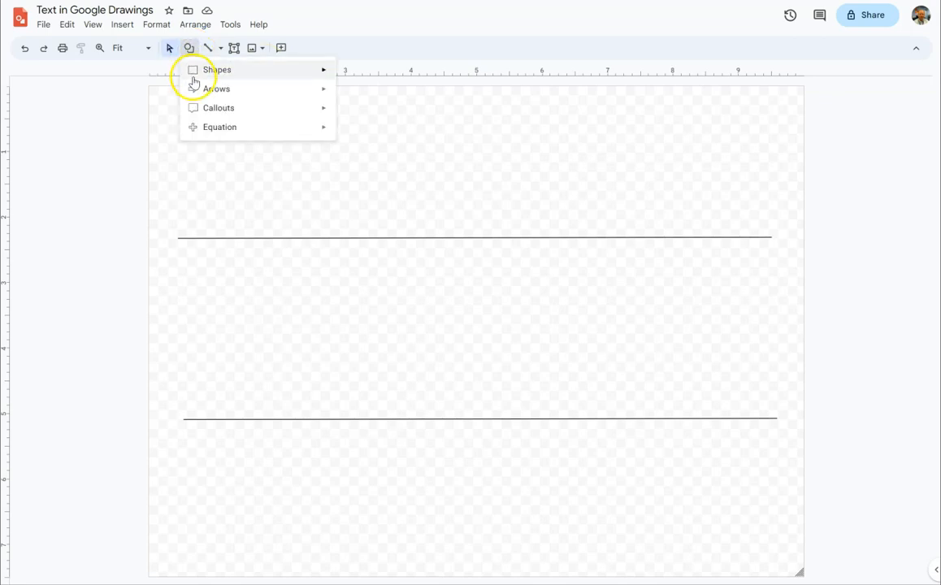
mouse_move(208, 77)
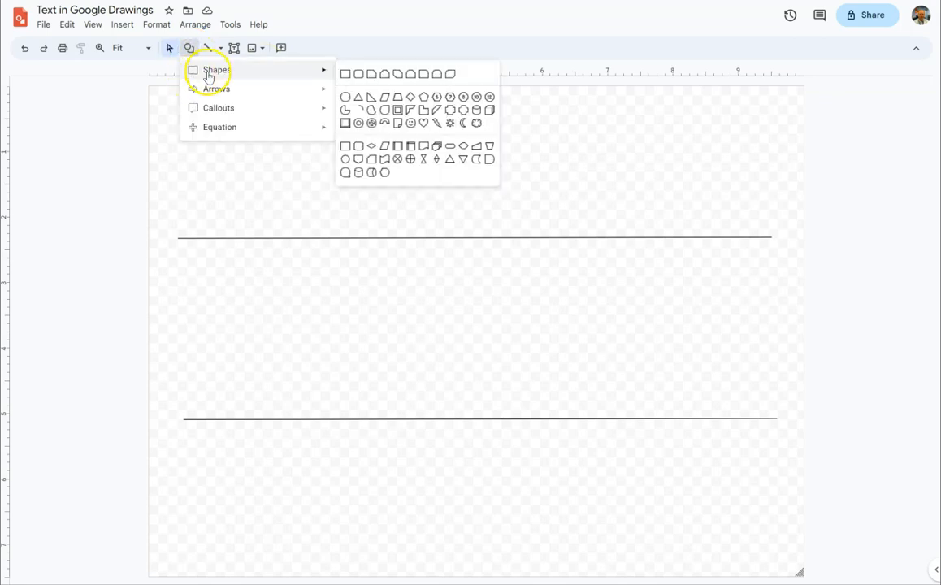
click(397, 98)
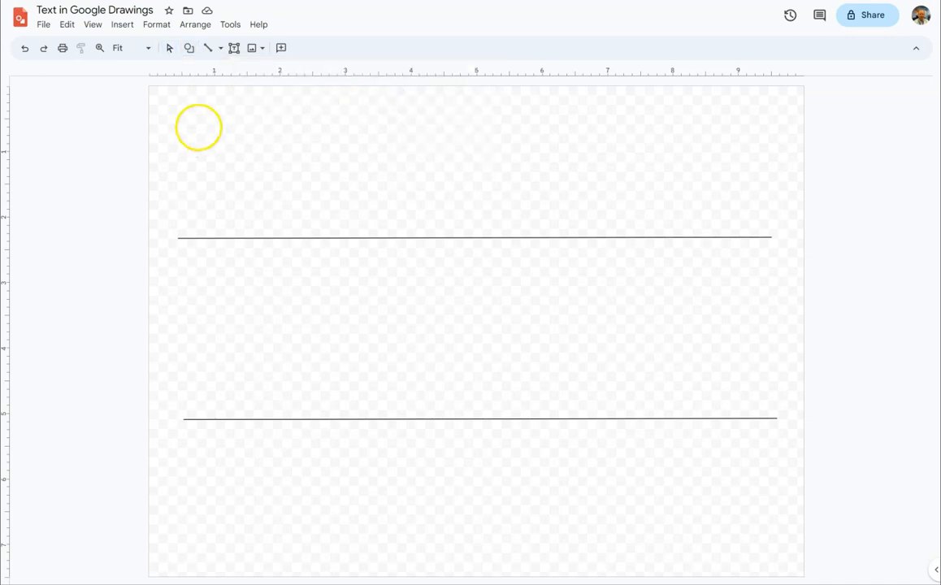
drag(188, 125, 356, 180)
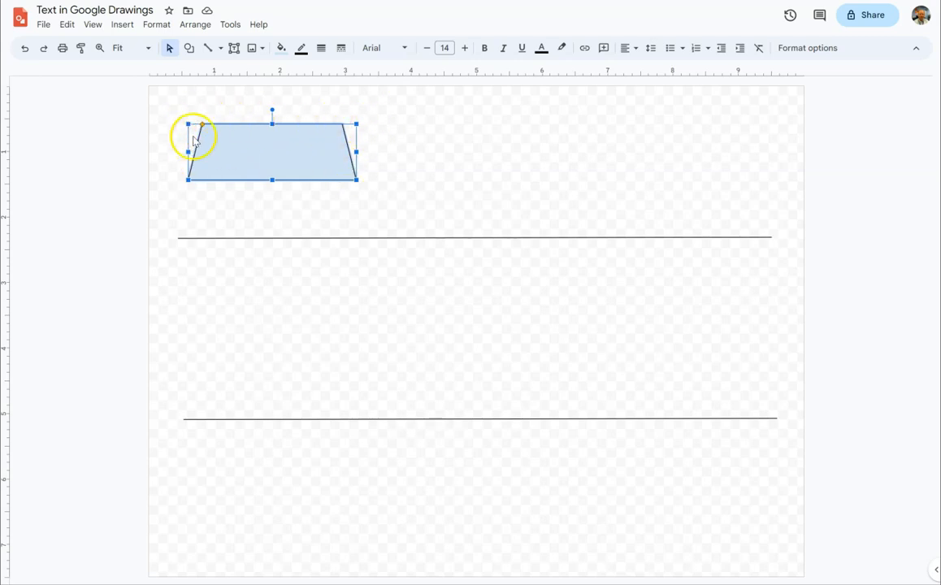
mouse_move(202, 125)
mouse_down()
mouse_move(235, 135)
mouse_move(204, 130)
mouse_up()
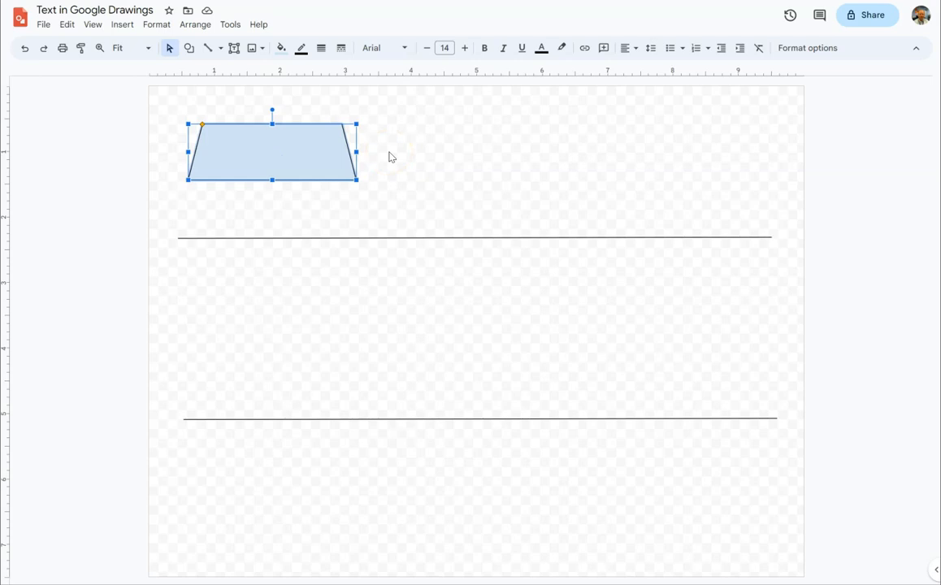
- Enter the text "Mary had a little lamb. Its fleece was white as snow." inside the trapezoid
text(Mat)
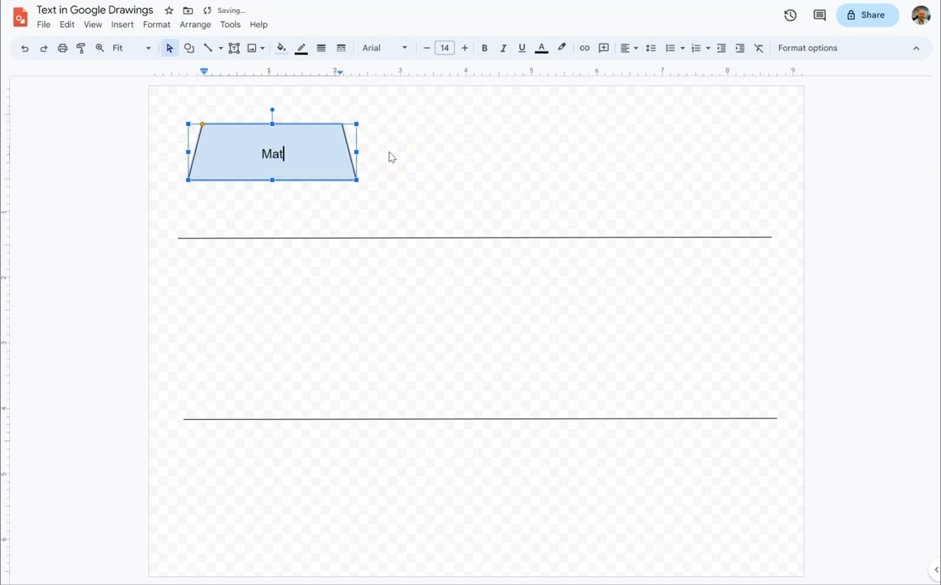
text(y had a little l)
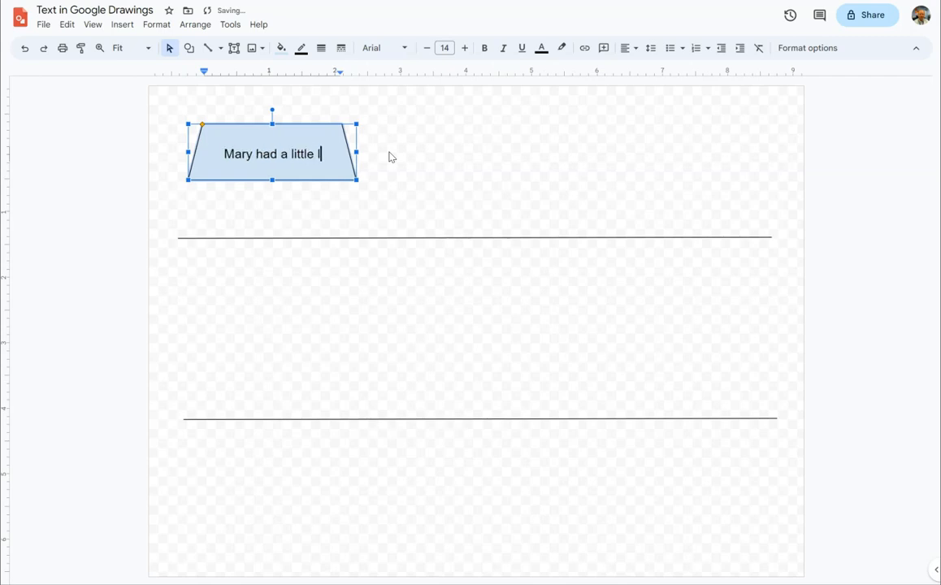
text(amb. Its fleece was white as snow.)
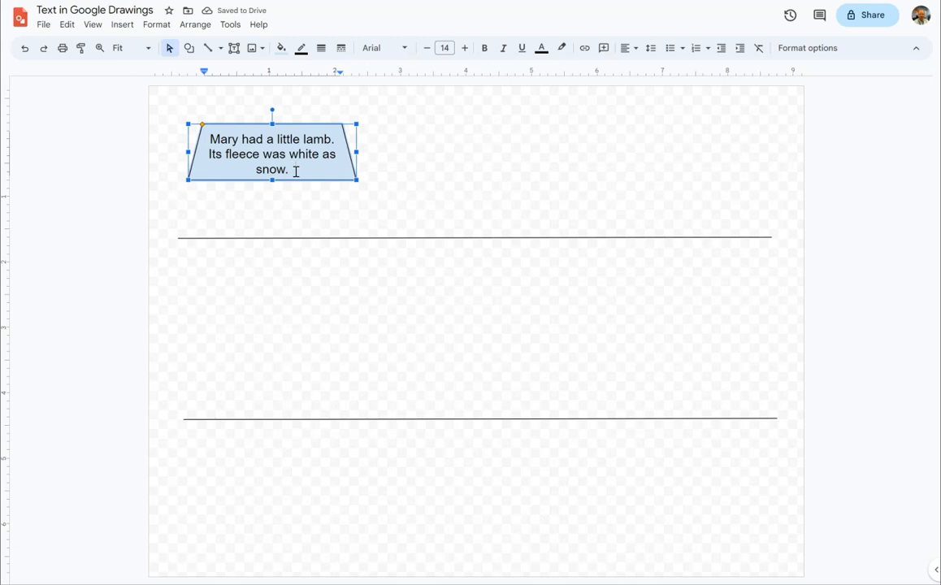
- Continue the trapezoid's text with "And everywhere that mary went, the lamb was sure to go."
text(And e)
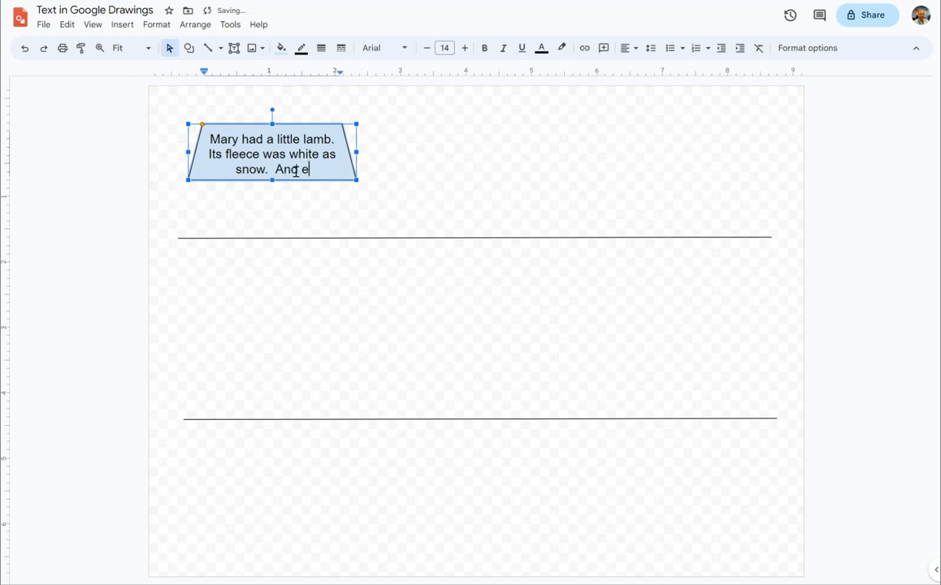
text(verywhere)
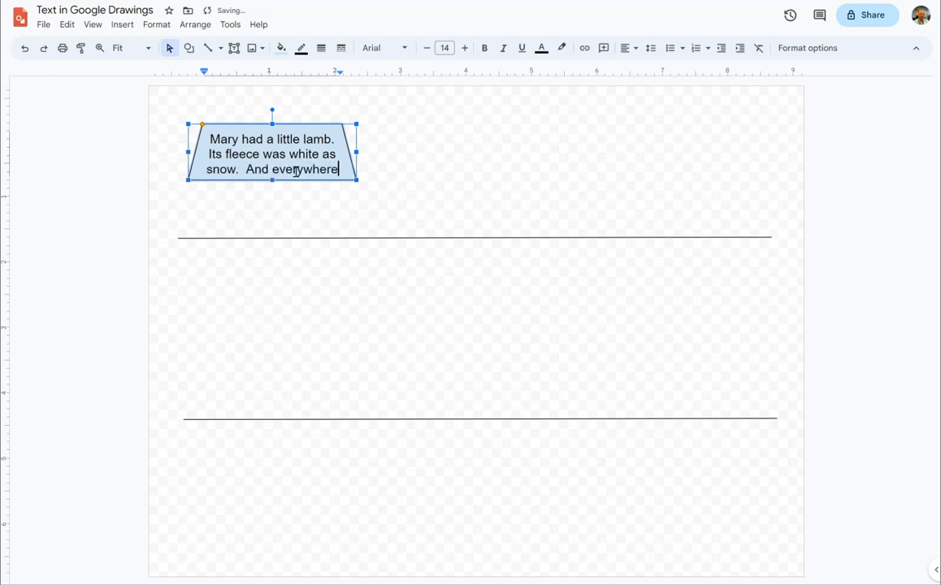
text( that mary went)
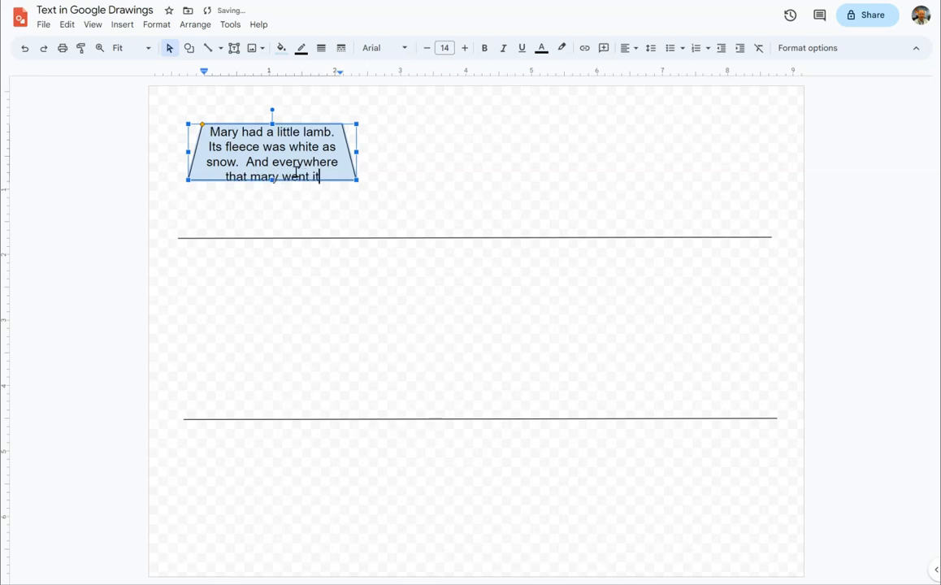
key(BackSpace)
text(, )
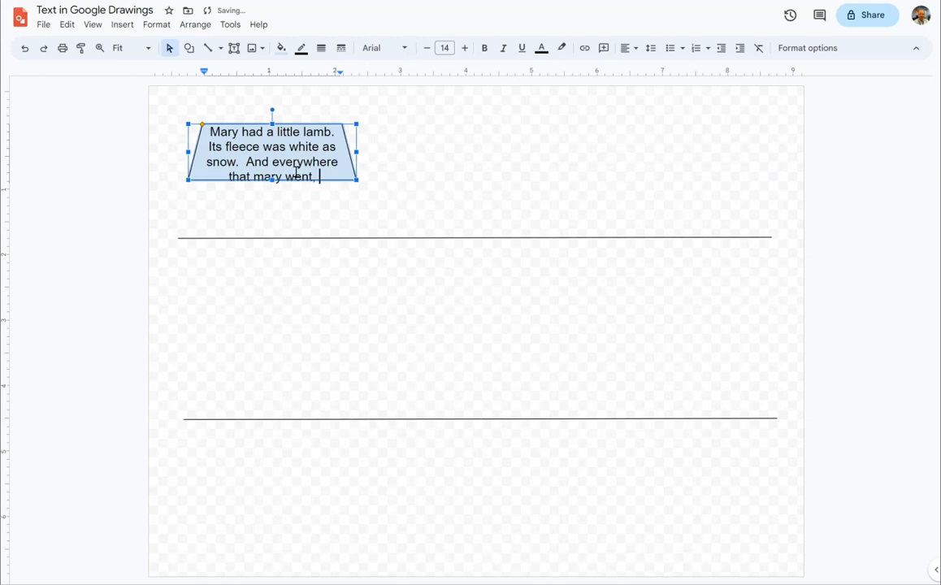
text(the lamb wa)
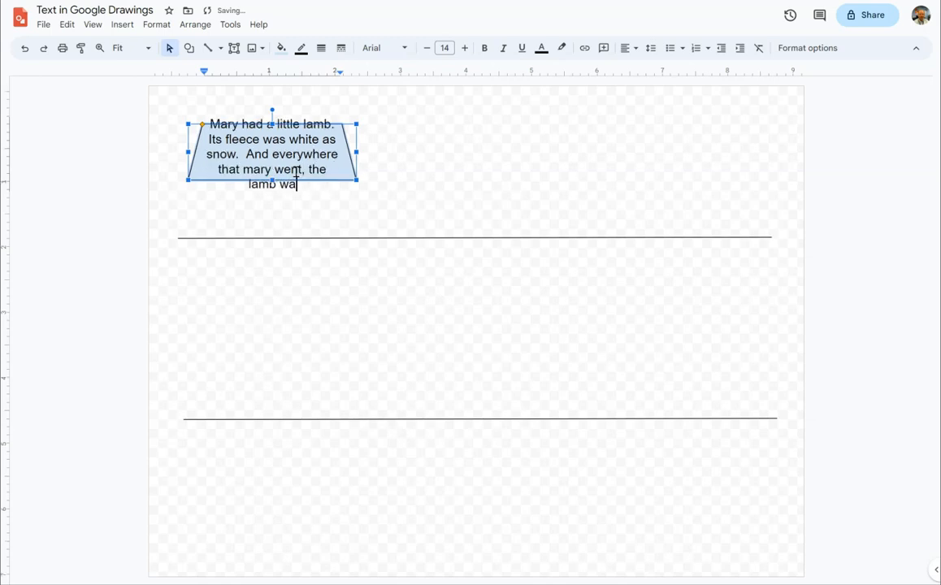
text(s su)
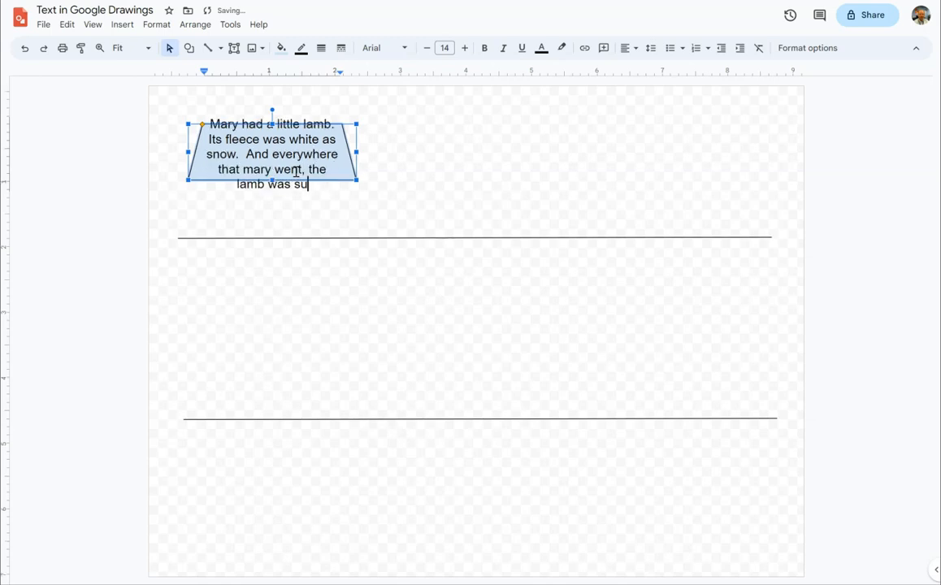
text(re to go.)
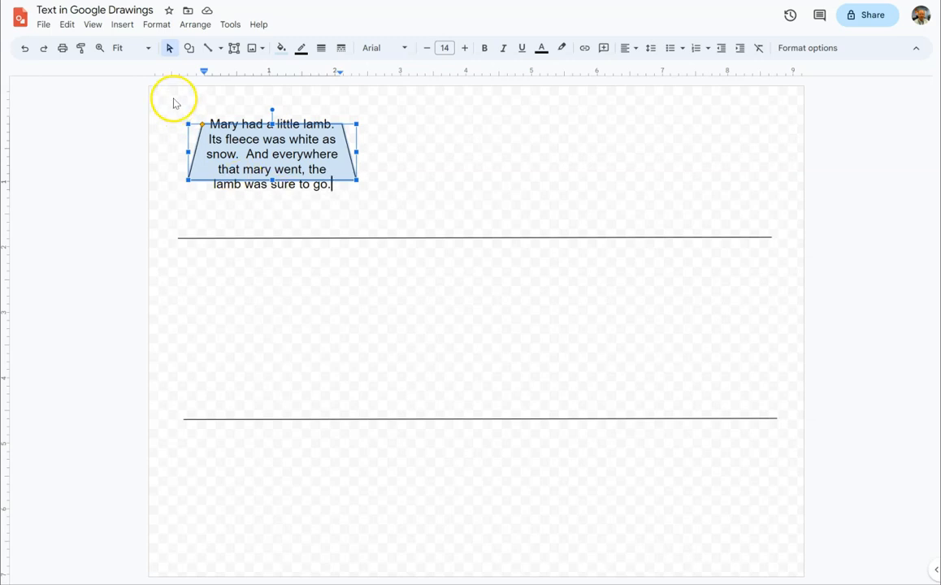
- Duplicate the text-filled trapezoid and place the copy to the right of the original at the same height
drag(168, 98, 378, 215)
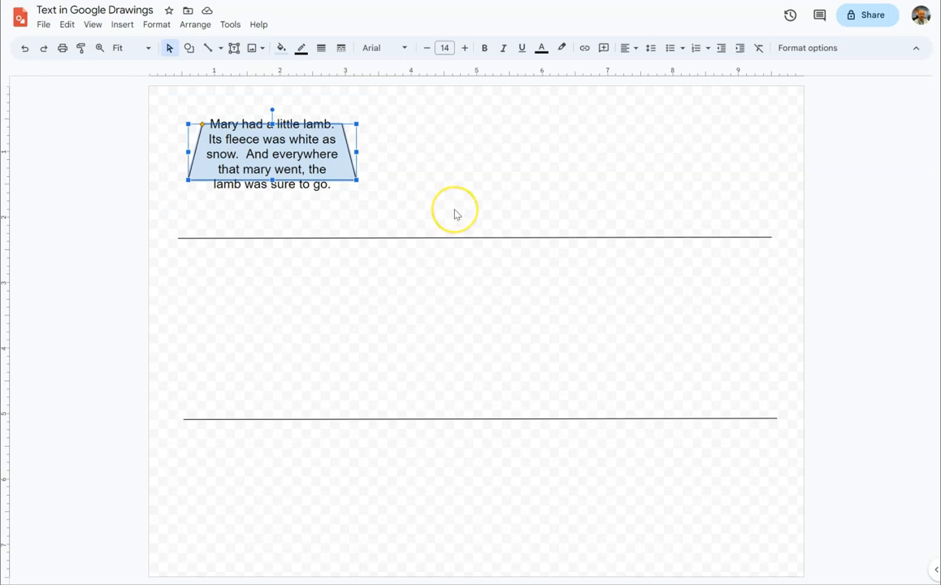
key(ctrl+d)
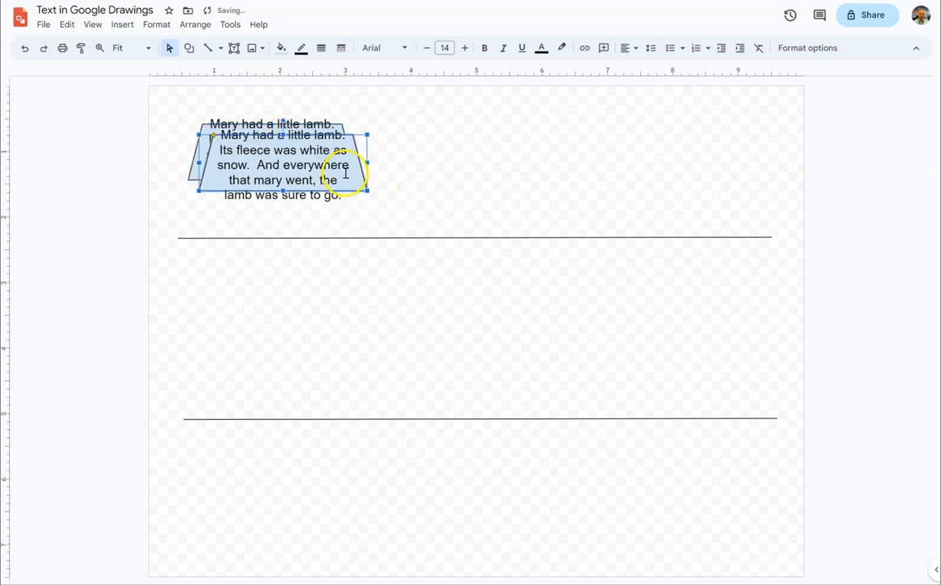
drag(350, 161, 568, 152)
- Stretch the copied trapezoid upward and downward to about 1.6 inches high so its text fits inside
click(582, 169)
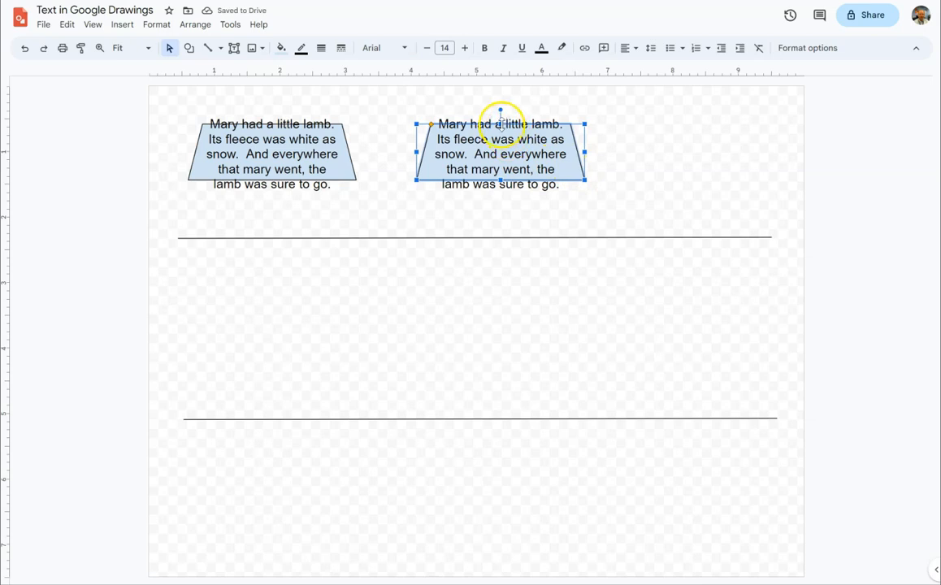
drag(501, 124, 500, 111)
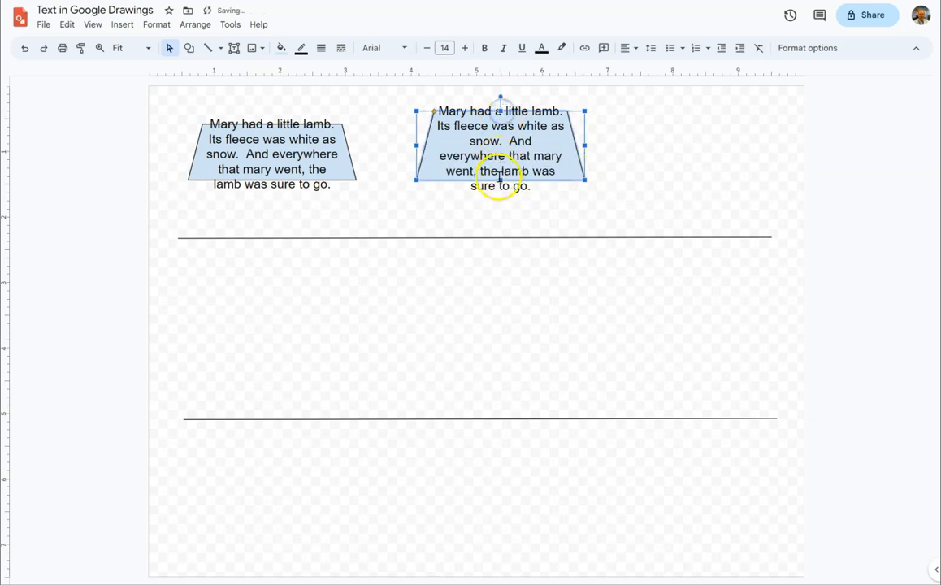
drag(501, 180, 502, 212)
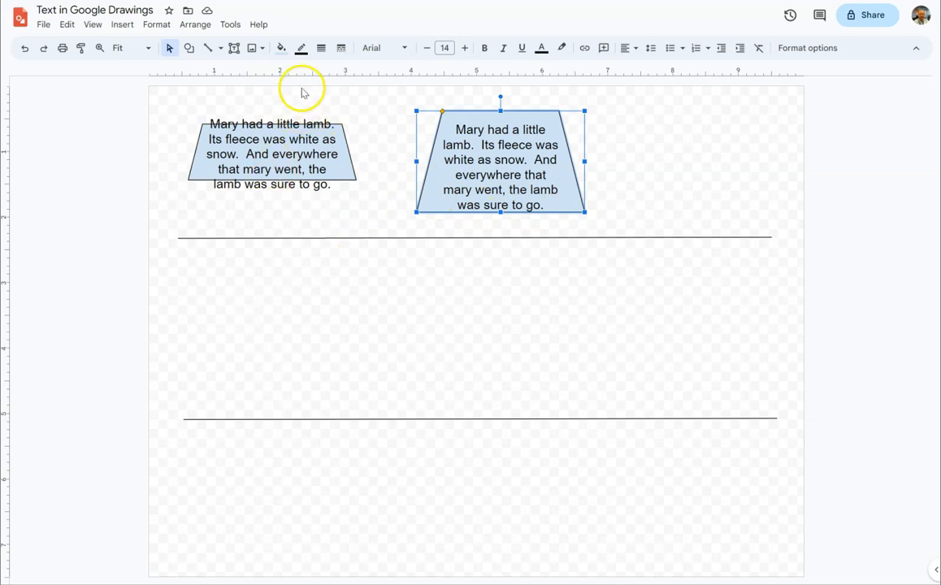
- Draw a text box about 2.6 inches wide between the two horizontal lines, below the shorter trapezoid, ready for text entry
click(234, 49)
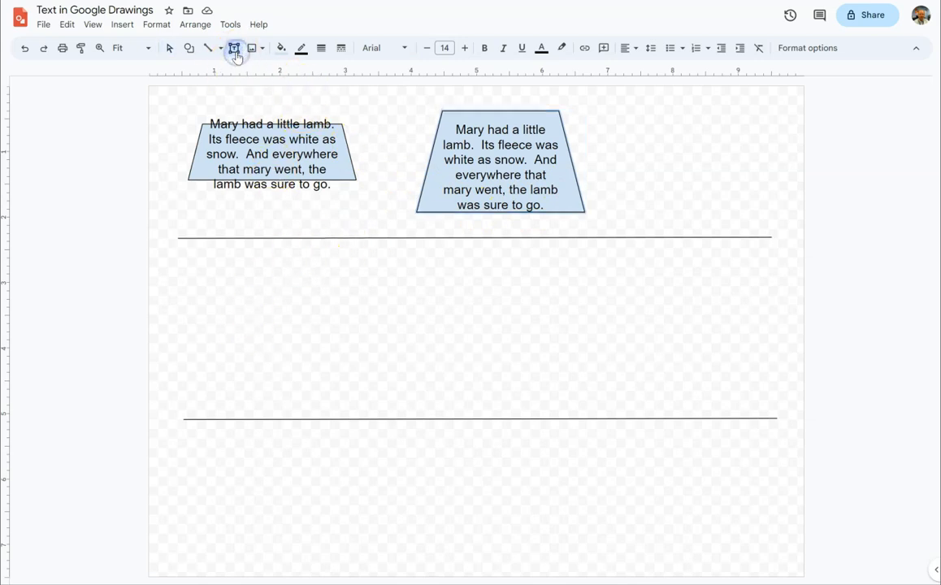
drag(192, 297, 360, 350)
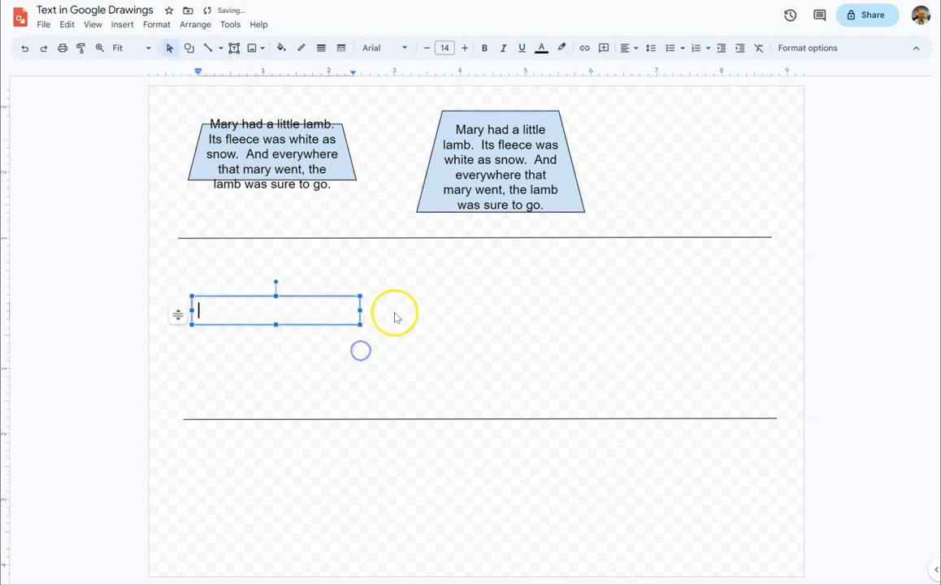
right_click(329, 308)
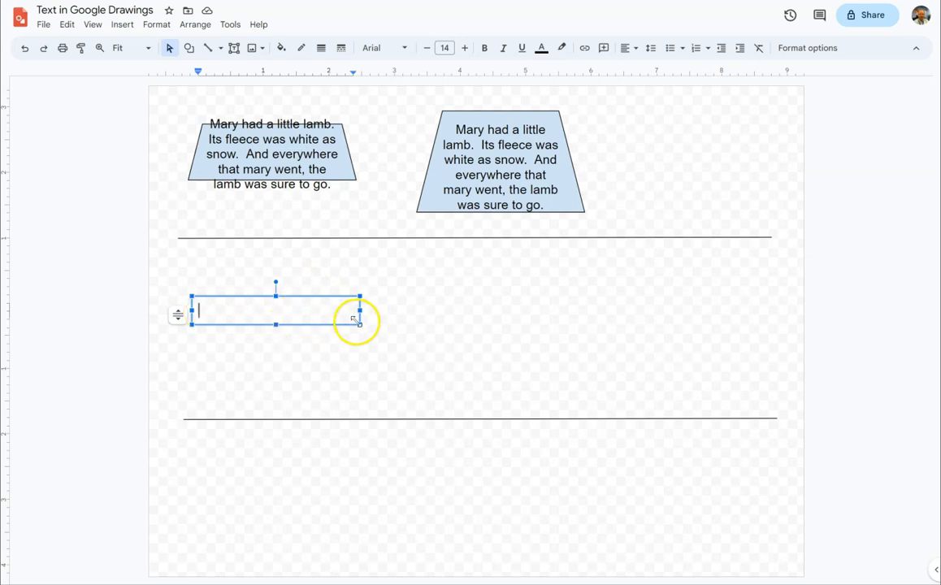
click(272, 309)
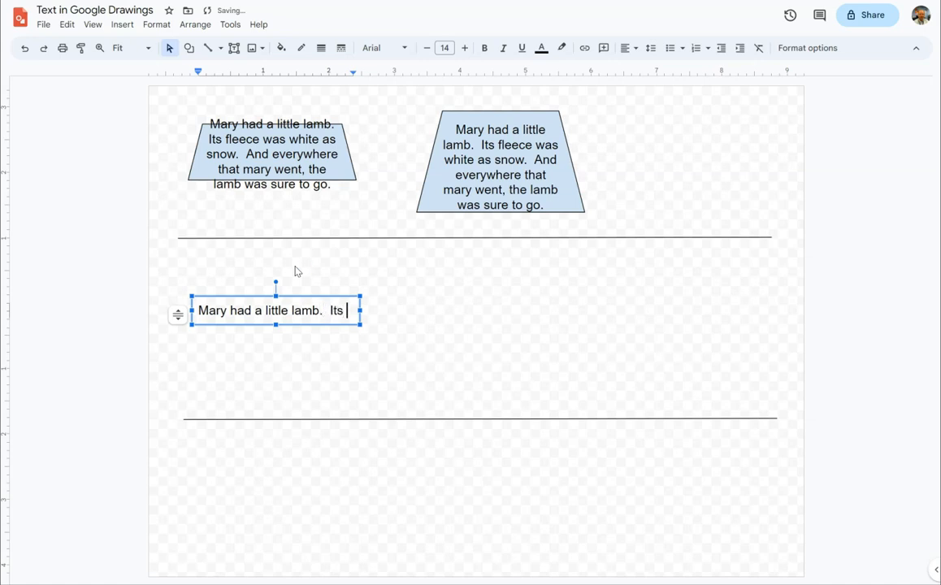
- Enter "Mary had a little lamb. Its fleece was white as snow. And everywhere that Mary went, the lamb was sure to go." in the text box
text(eece was white as snow.)
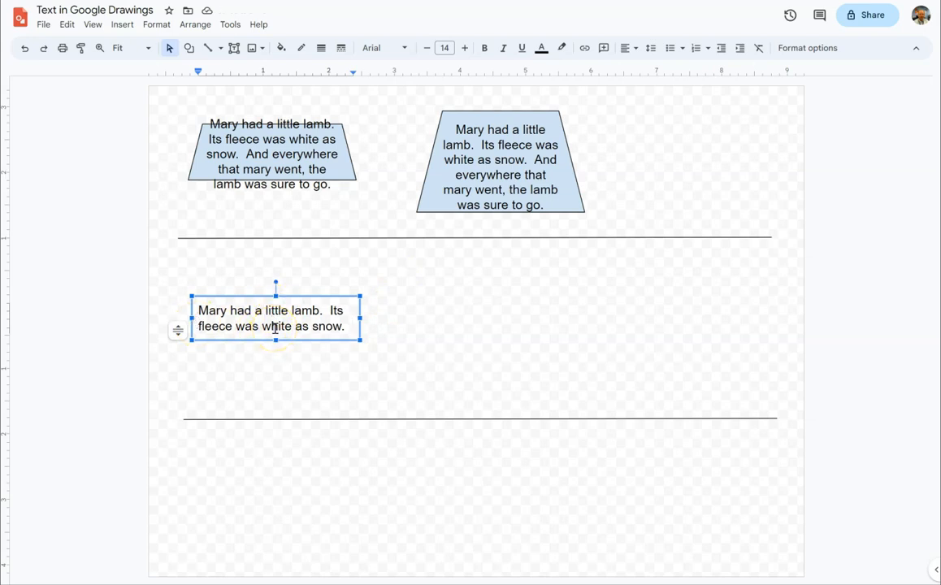
text(And everywhere that MA)
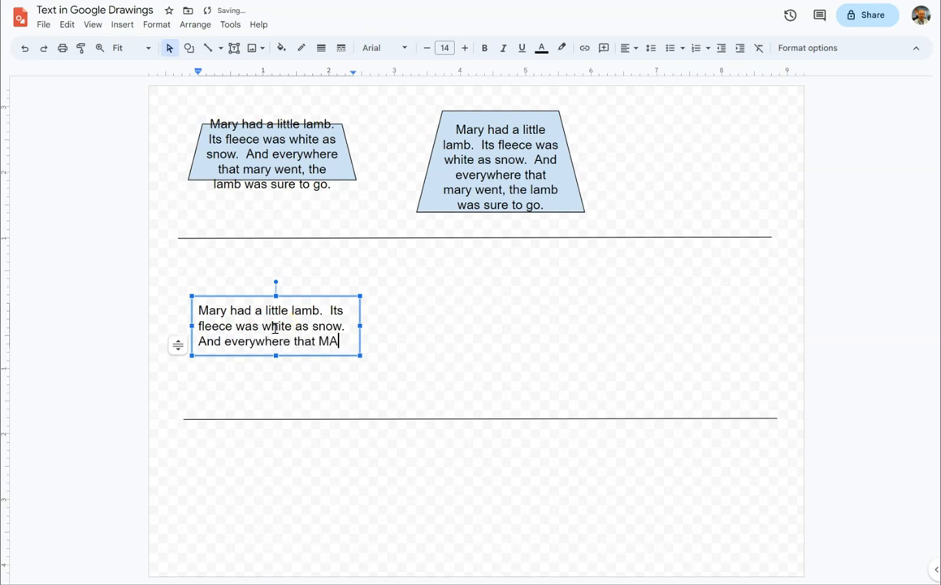
text(went, the lamb was sure to)
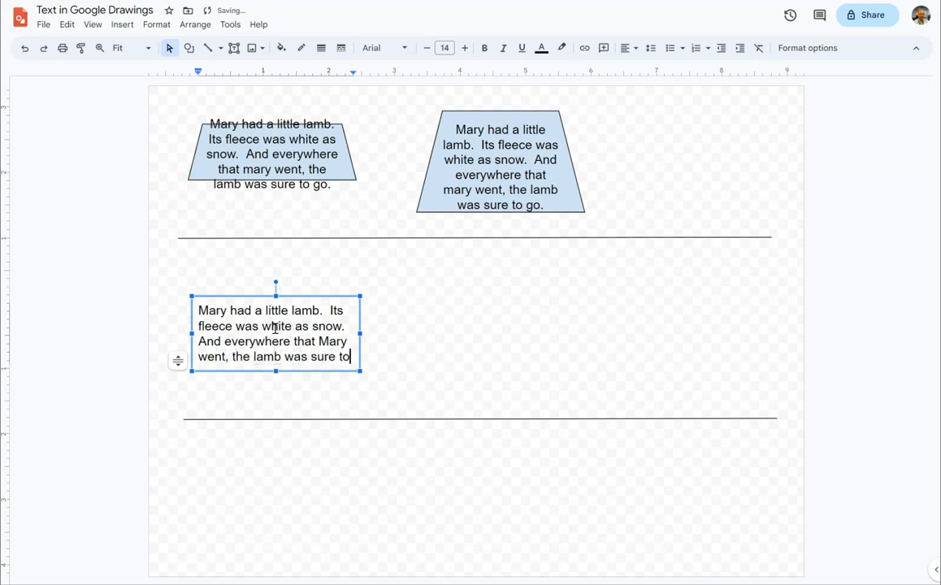
text(go.)
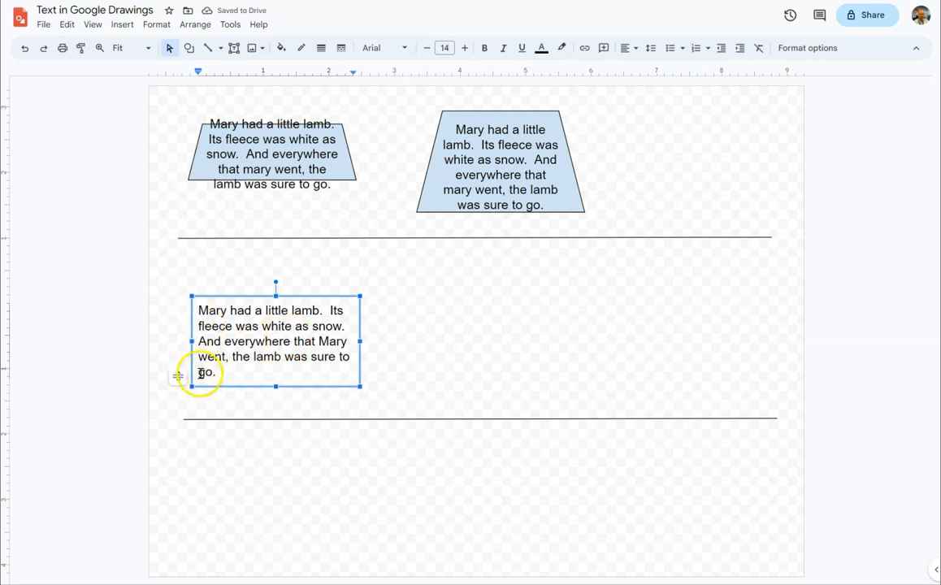
click(280, 358)
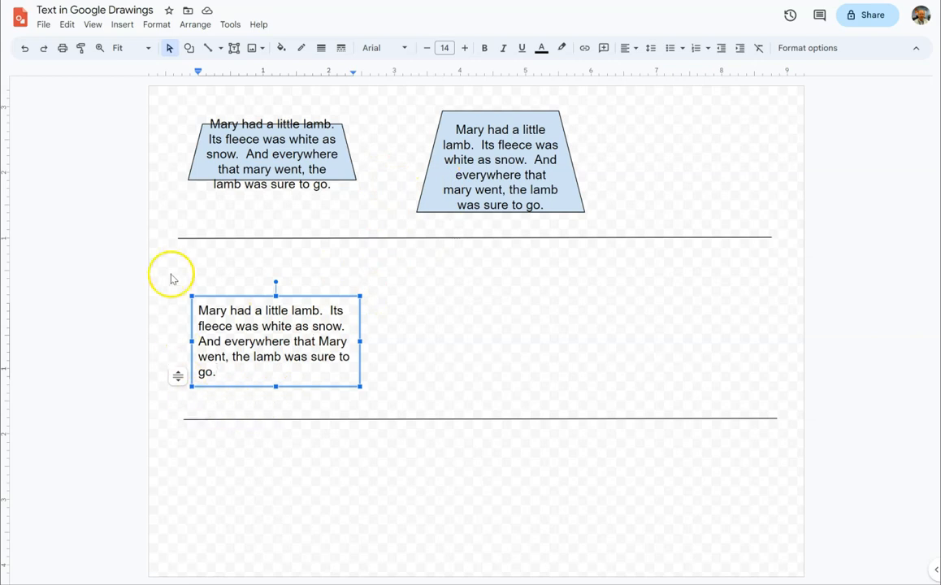
- Duplicate the text box and place the copy to the right of the original, below the taller trapezoid
drag(168, 262, 403, 412)
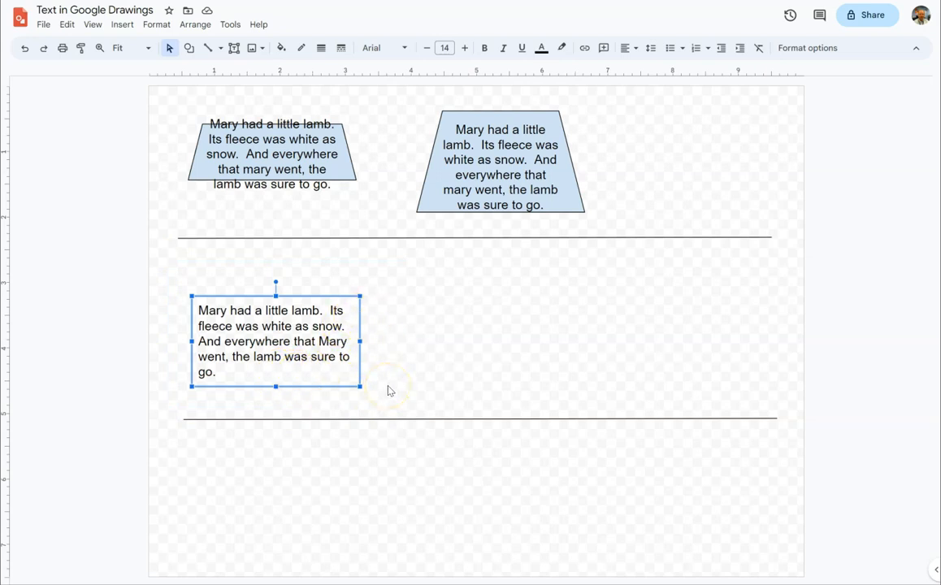
key(ctrl+d)
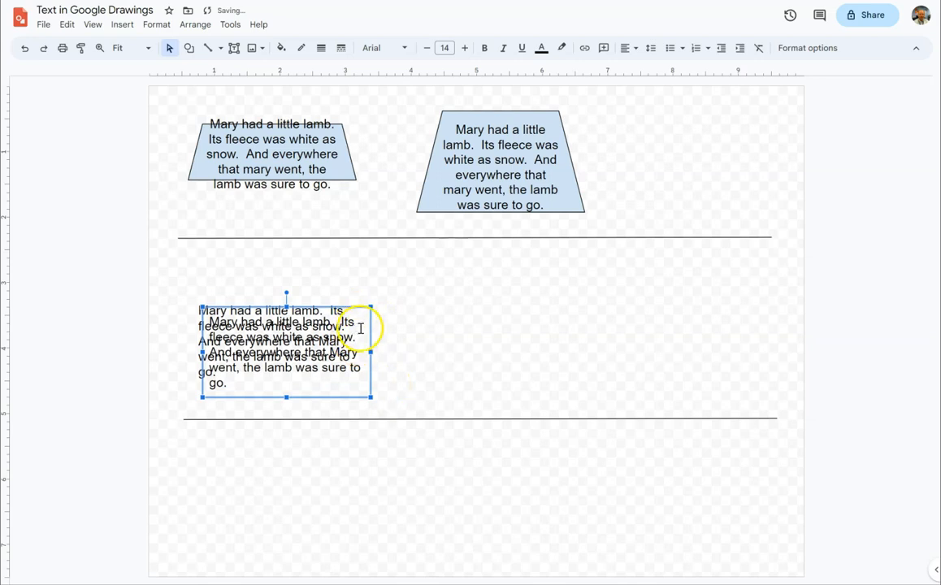
drag(322, 308, 529, 293)
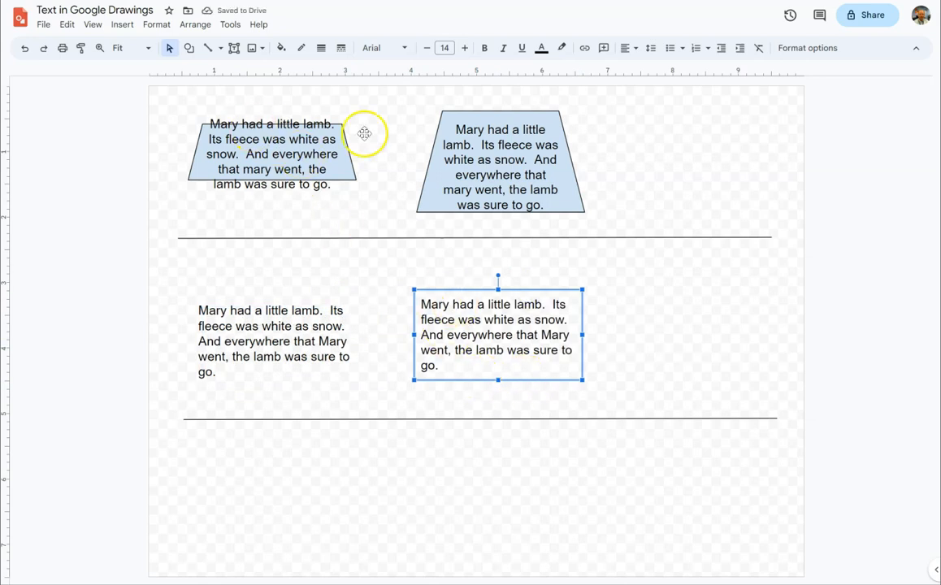
- Try to stretch the copied text box upward and downward, and reposition it in line with the edges of the taller trapezoid
click(275, 338)
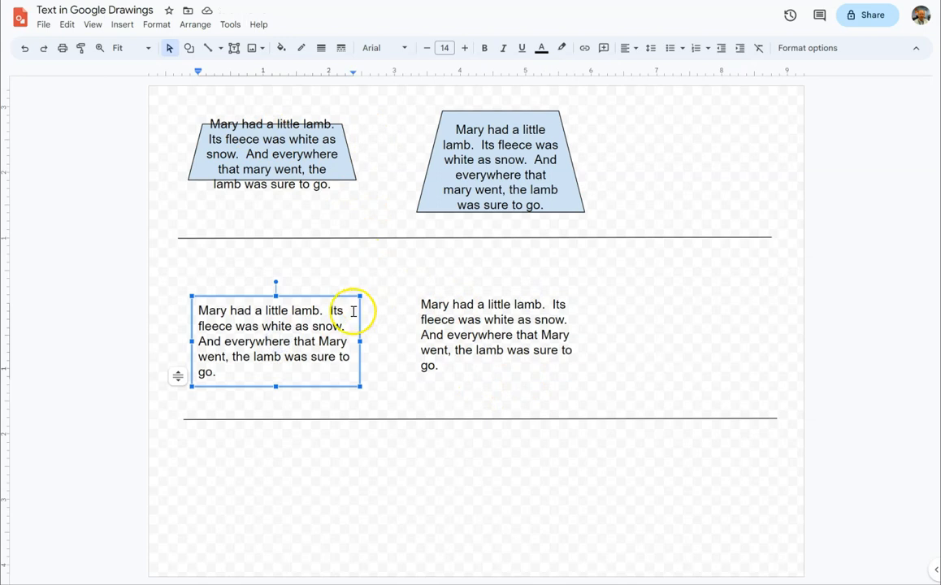
click(338, 162)
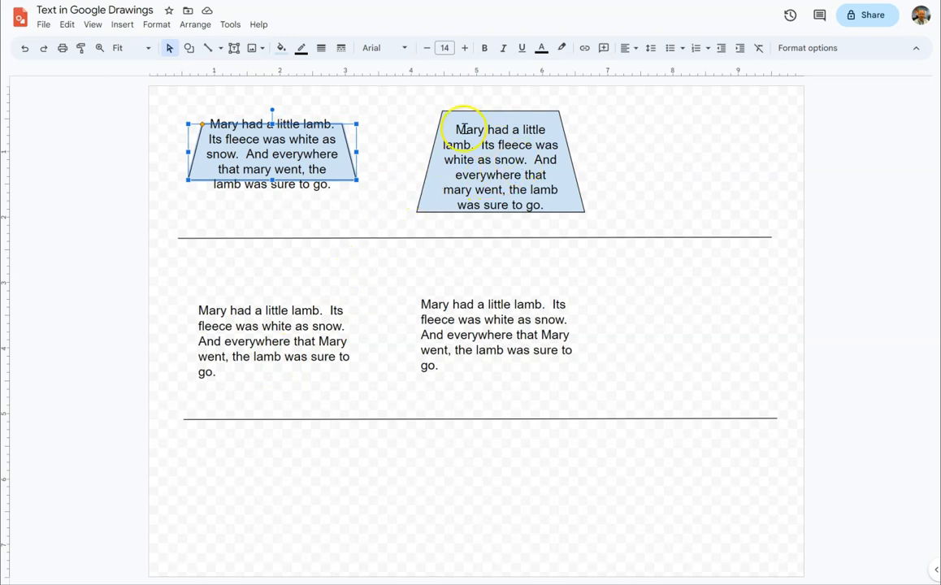
click(486, 322)
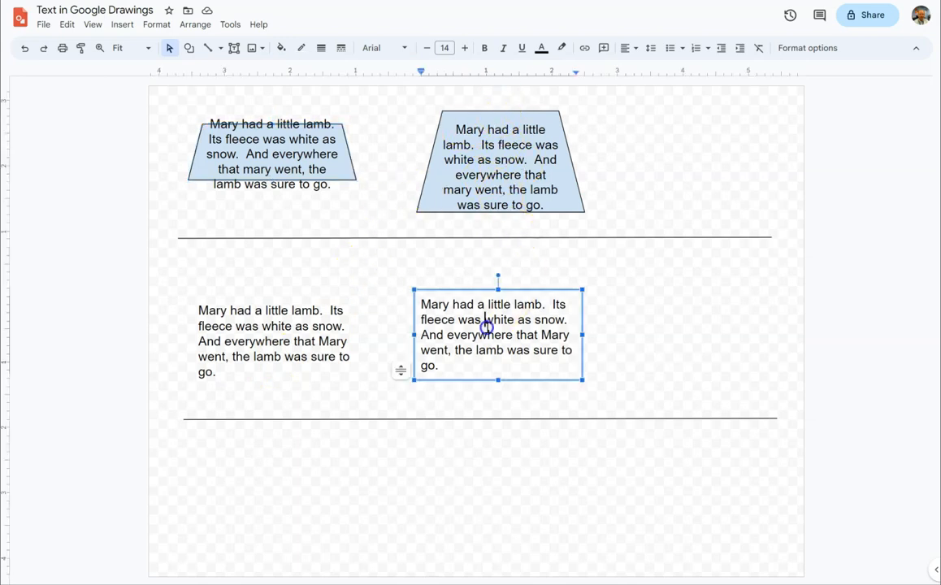
drag(497, 288, 496, 262)
drag(498, 354, 499, 393)
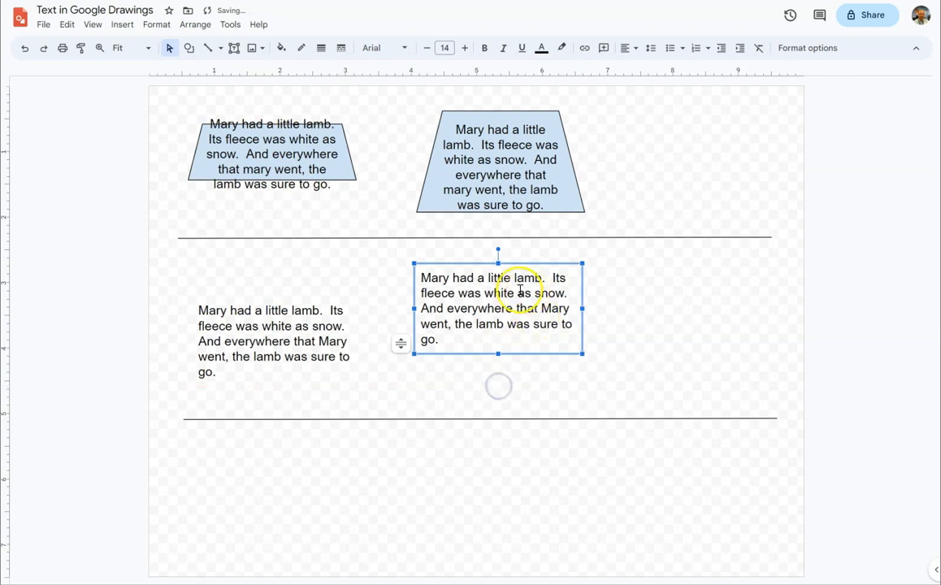
drag(511, 268, 520, 298)
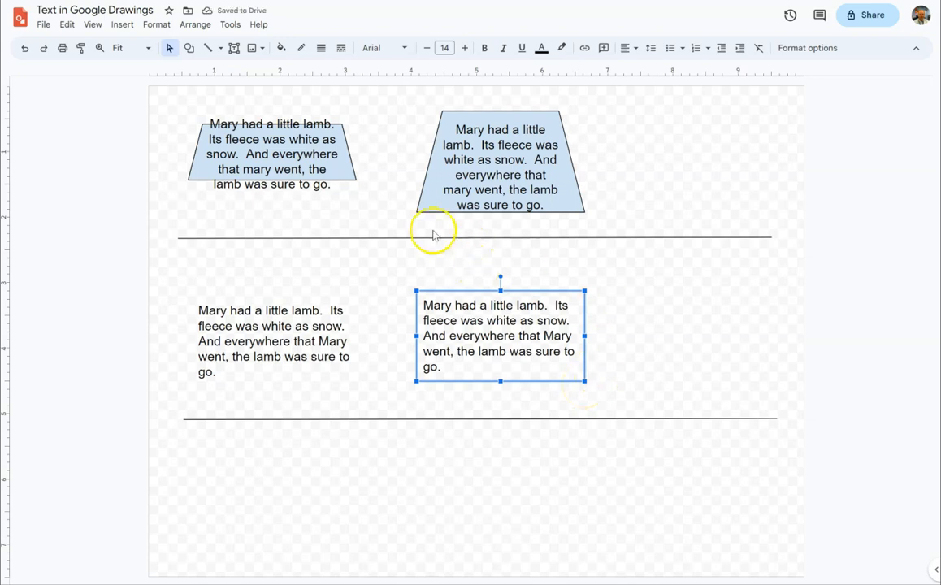
- Make the taller trapezoid's fill transparent and its border gray
click(446, 124)
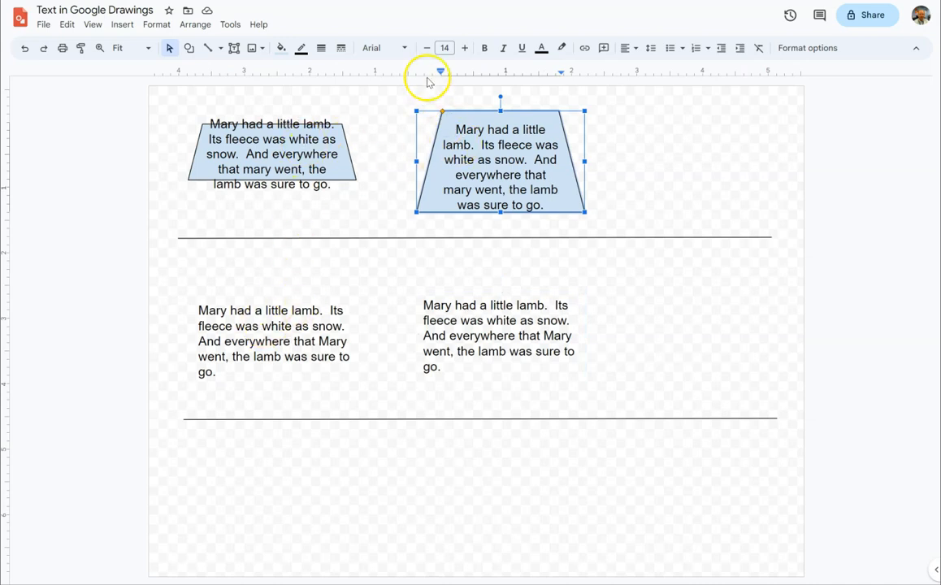
click(280, 47)
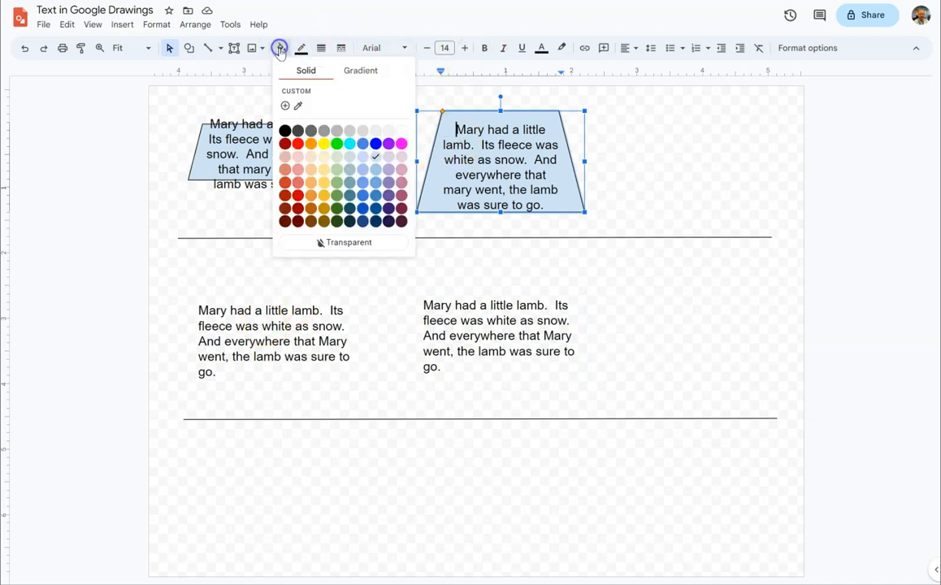
click(340, 242)
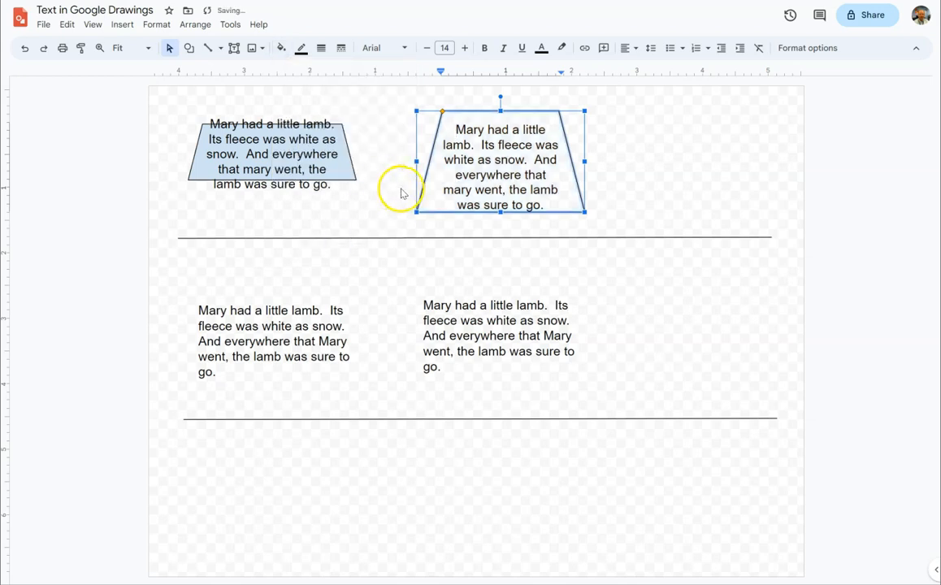
click(301, 49)
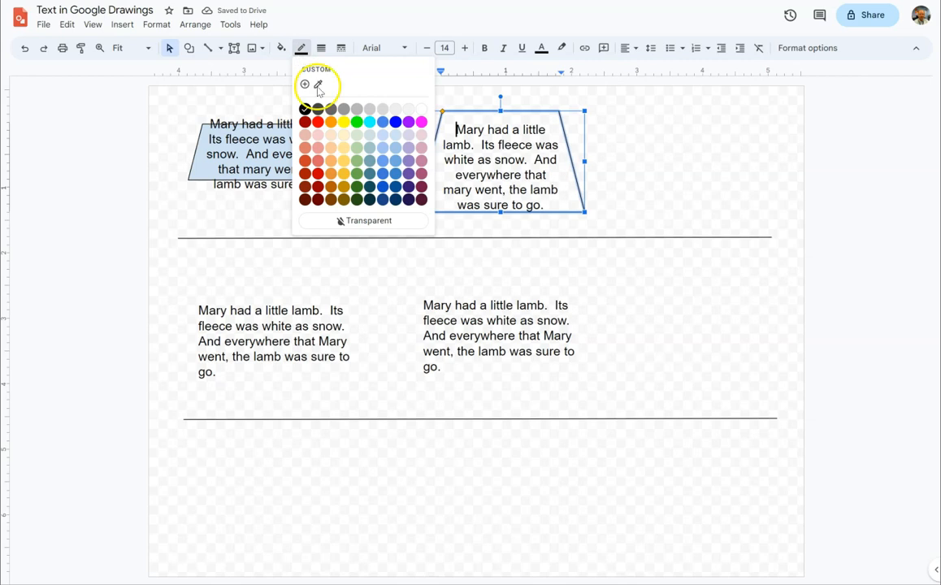
click(344, 110)
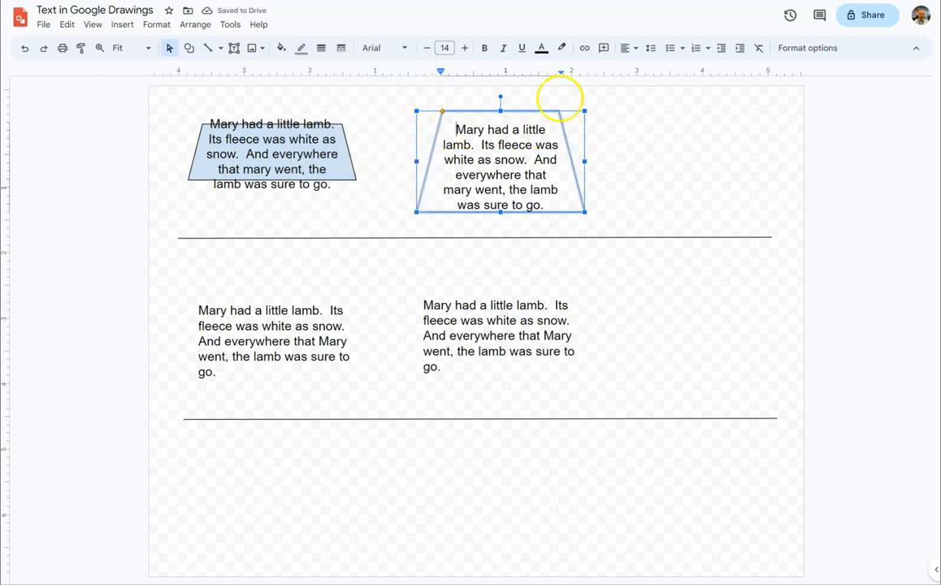
- Add a drop shadow to the transparent trapezoid with a 121° angle and a slightly increased distance
click(793, 51)
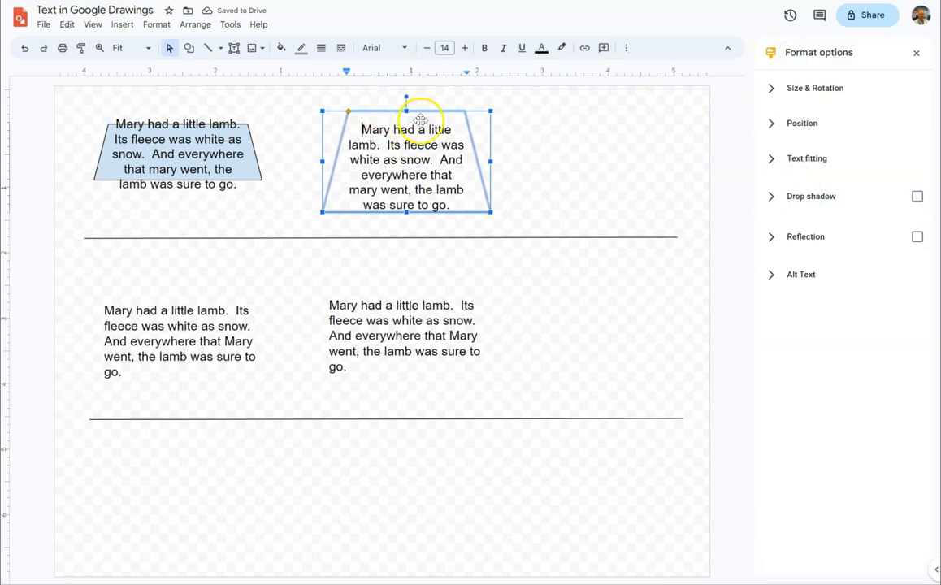
click(771, 198)
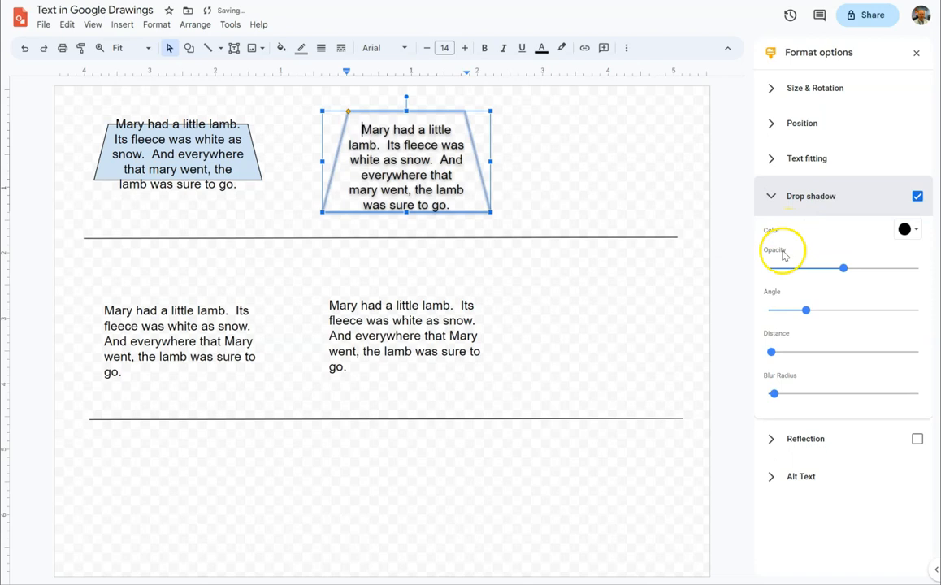
drag(807, 315, 819, 316)
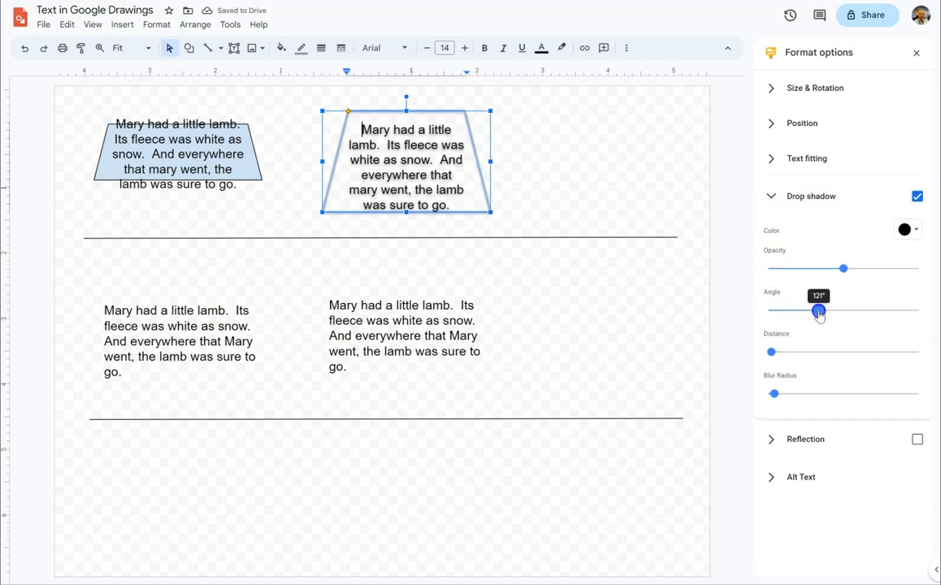
drag(771, 351, 788, 352)
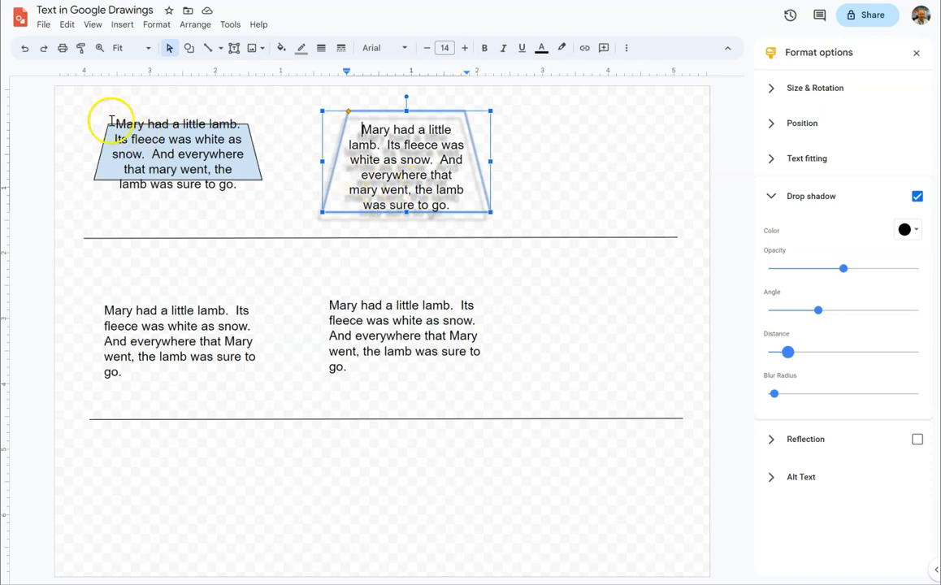
- Add a drop shadow to the light blue trapezoid, matching the other shadow's angle and slightly increasing the distance
drag(82, 109, 296, 225)
click(917, 199)
drag(794, 307, 819, 310)
mouse_move(772, 351)
mouse_down()
mouse_move(812, 353)
mouse_move(791, 352)
mouse_up()
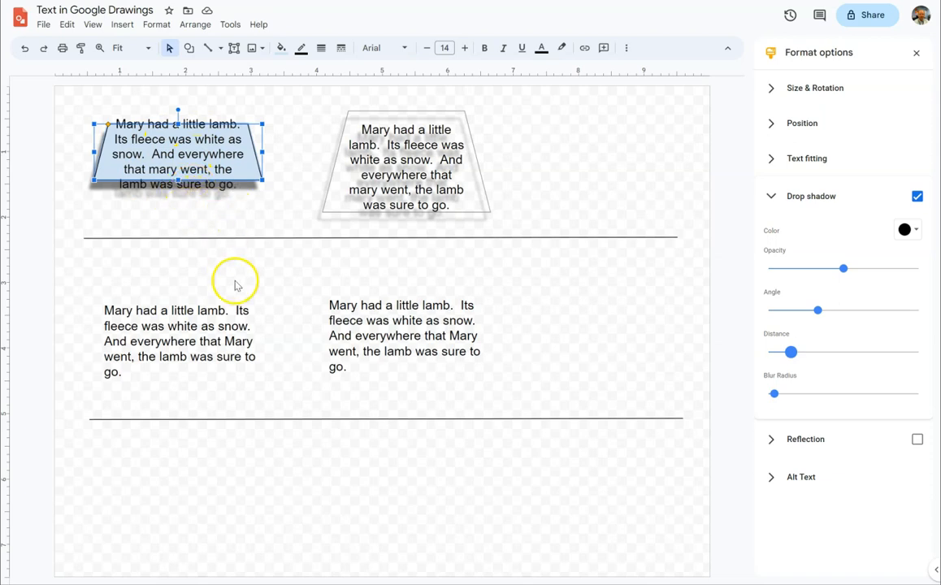
- Add a blue drop shadow to the original text box, with its distance and angle slightly increased
drag(80, 285, 272, 386)
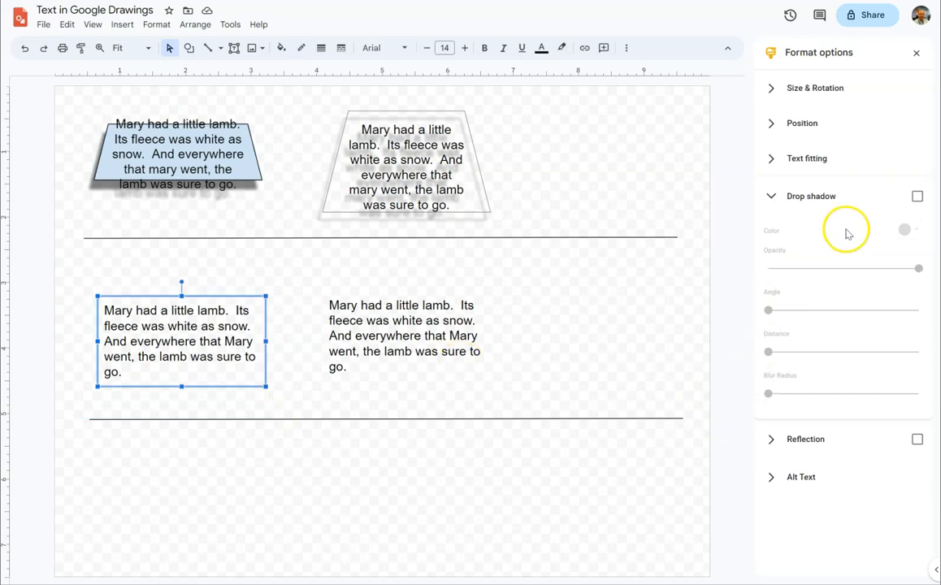
click(917, 195)
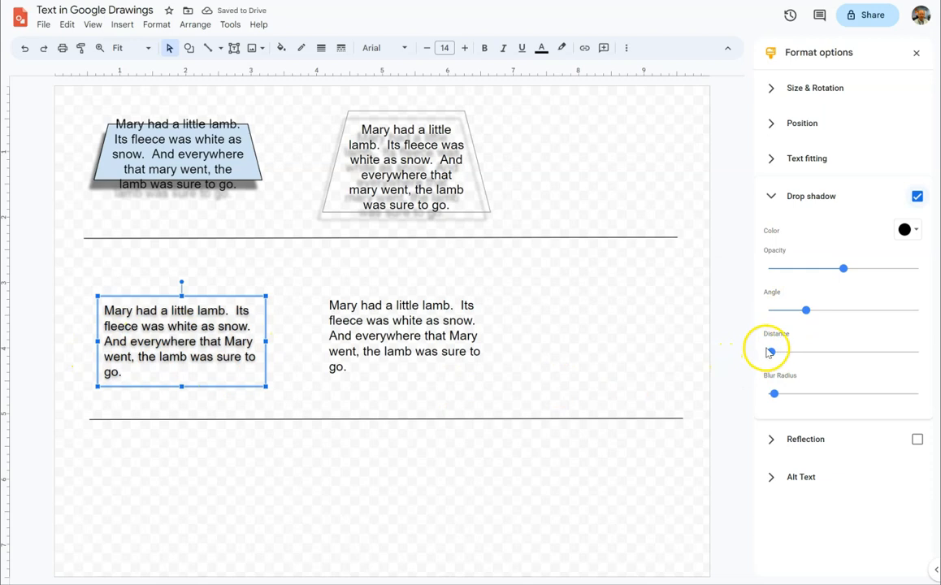
drag(772, 352, 780, 352)
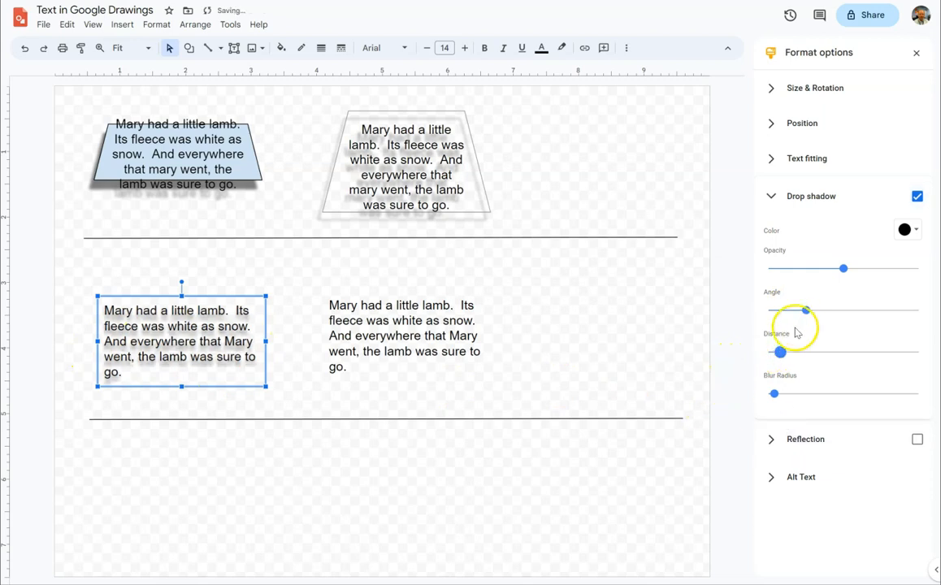
drag(805, 311, 814, 311)
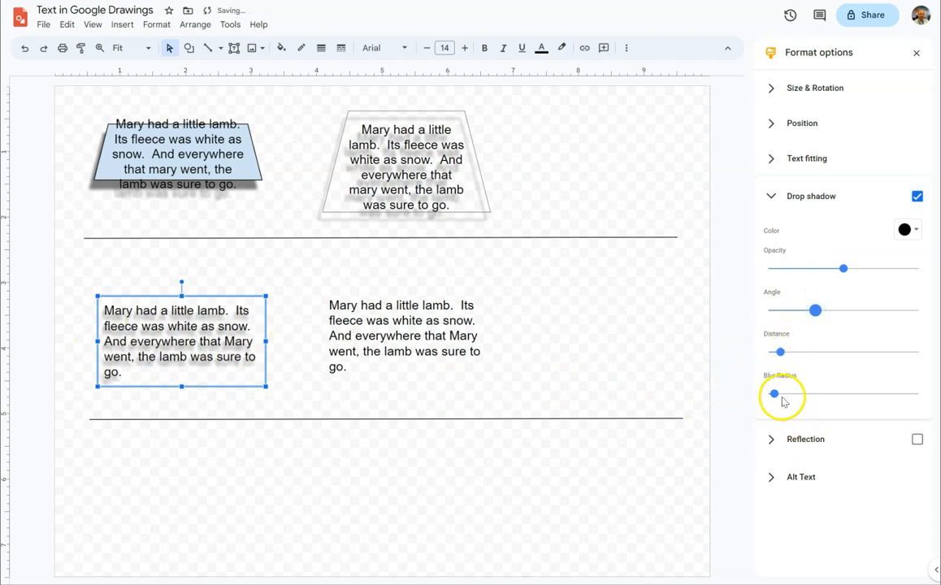
click(910, 231)
click(881, 307)
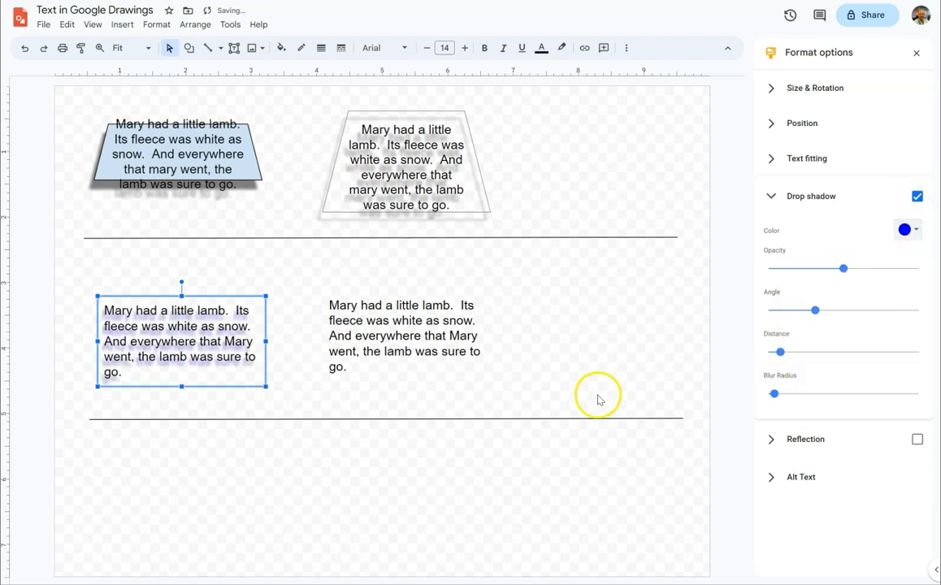
click(296, 290)
- Fill the copied text box with a light blue radial gradient
click(410, 346)
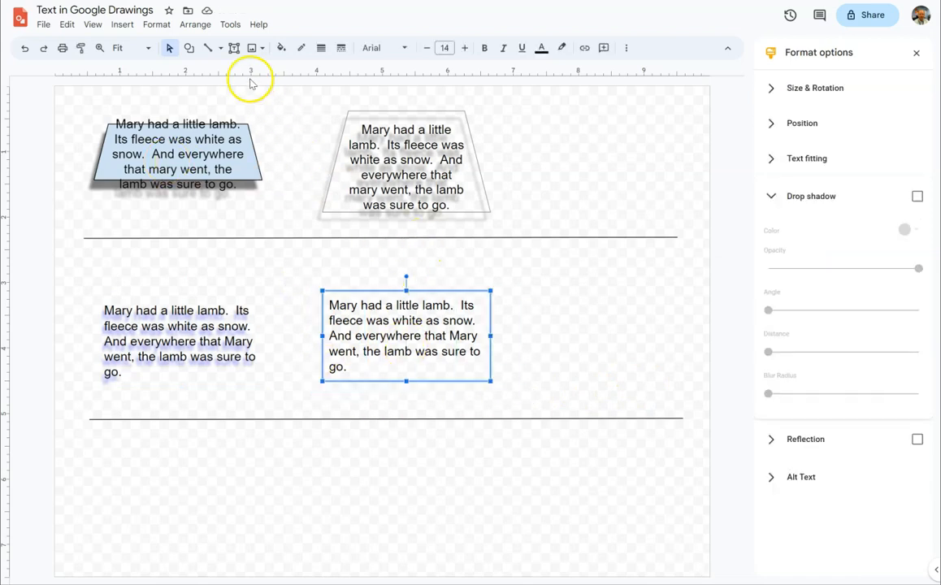
click(281, 47)
click(359, 73)
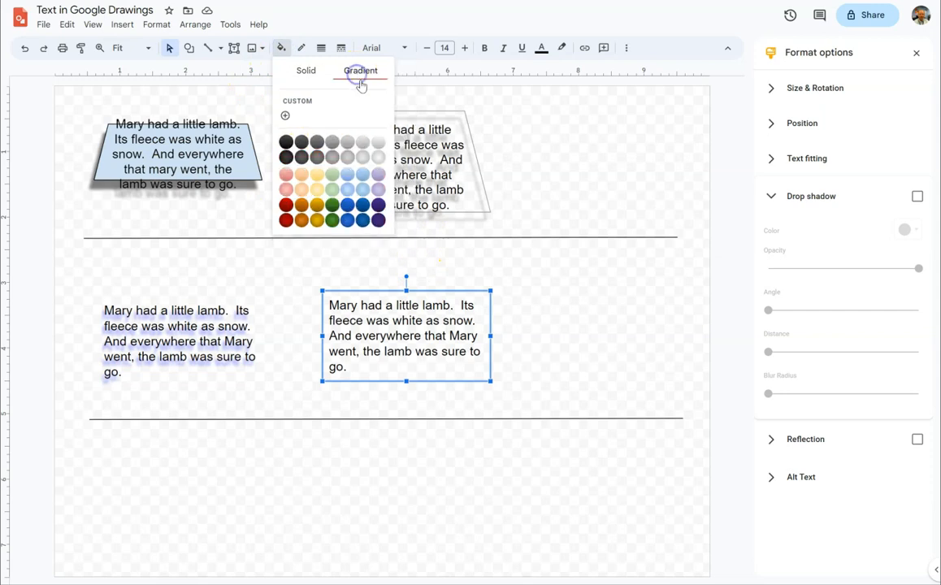
click(362, 189)
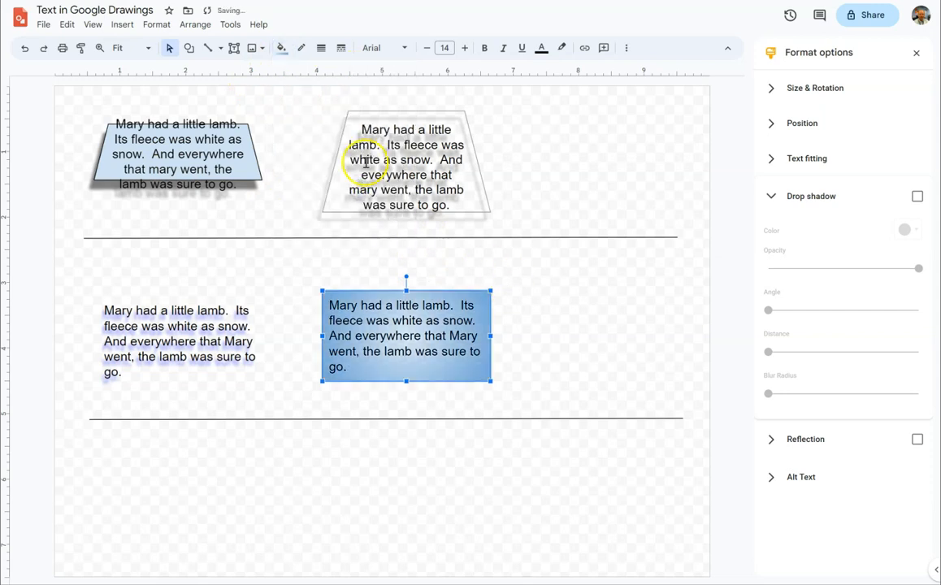
- Add a black border to the text box with the blue radial gradient
click(301, 48)
click(304, 109)
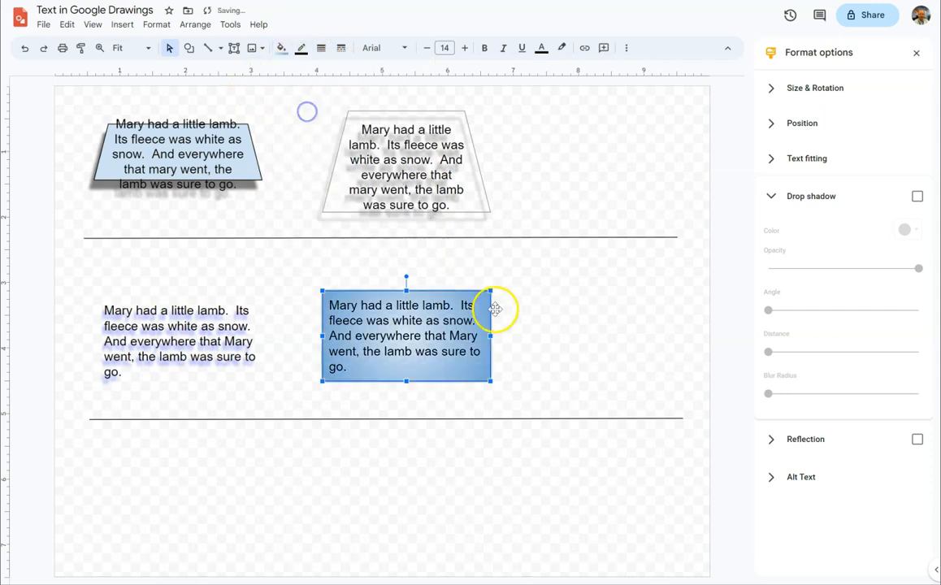
click(502, 327)
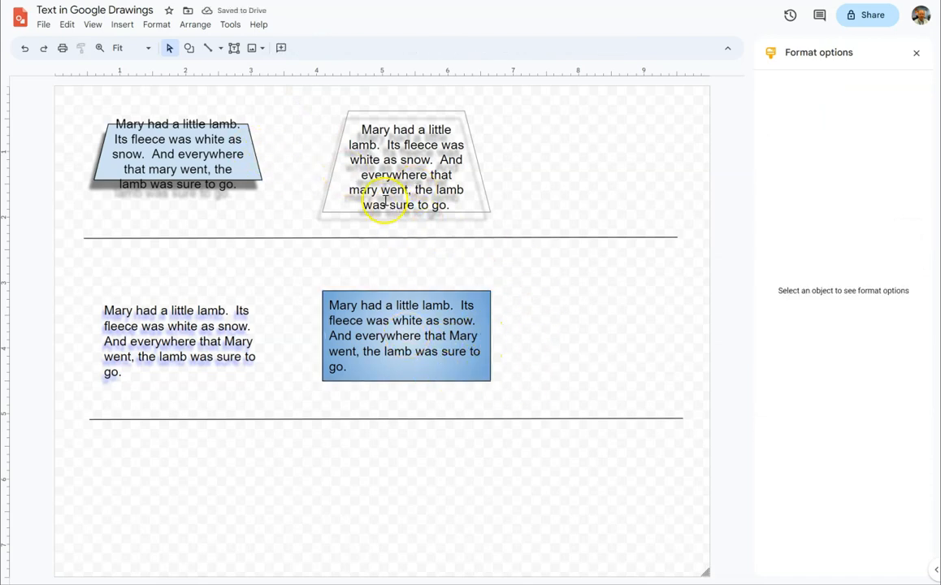
- Change the transparent trapezoid into an octagon, keeping its text and drop shadow
right_click(471, 172)
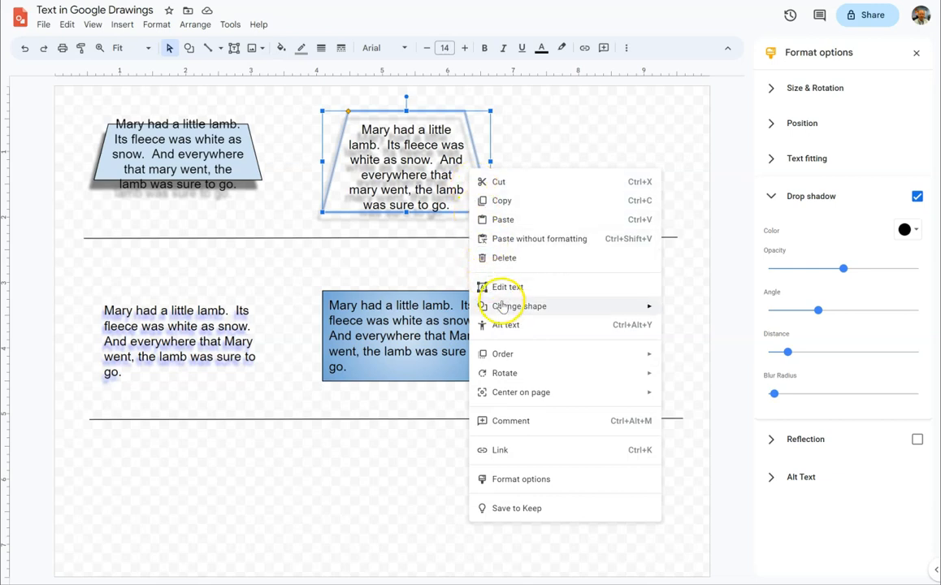
mouse_move(505, 314)
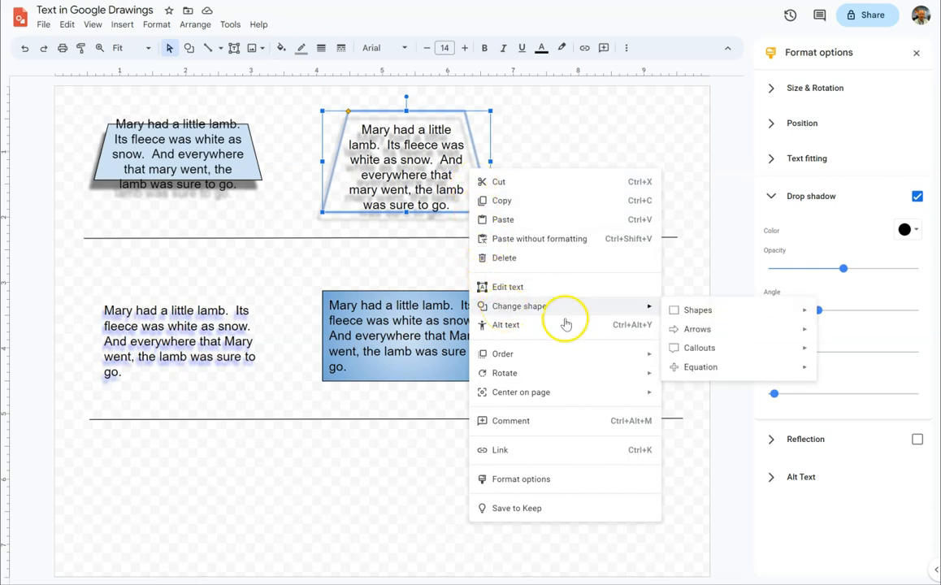
mouse_move(715, 353)
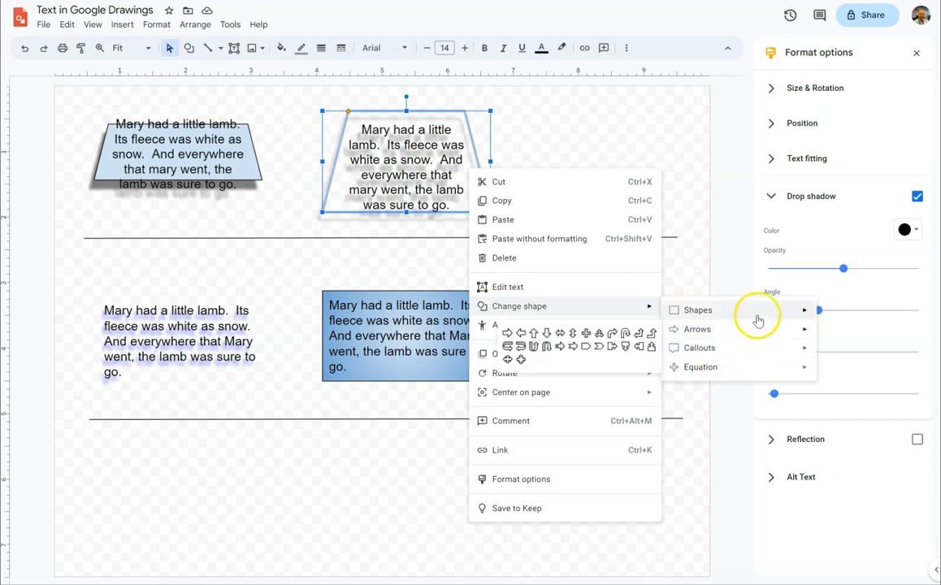
mouse_move(756, 311)
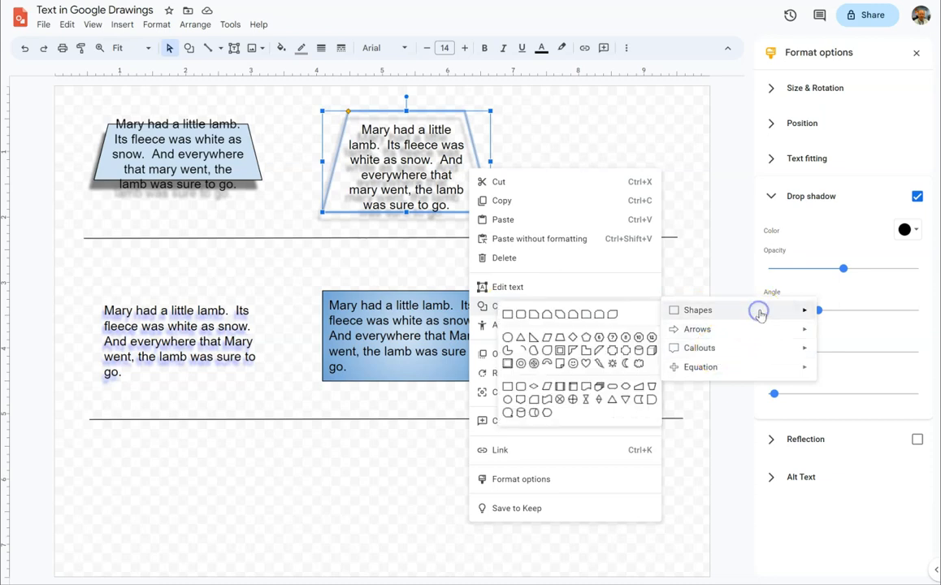
click(625, 338)
click(566, 221)
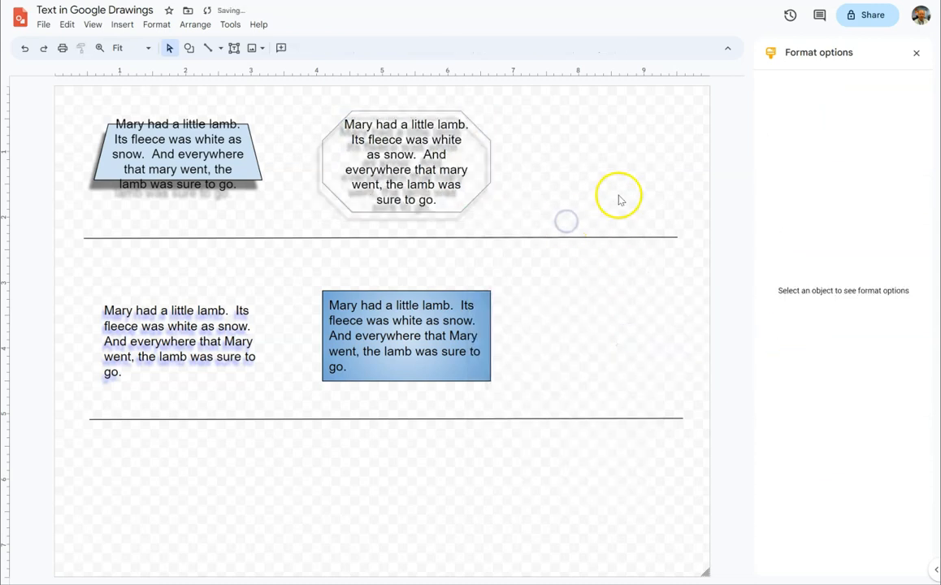
- Rotate the gradient-filled text box and the transparent octagon slightly counterclockwise
right_click(484, 307)
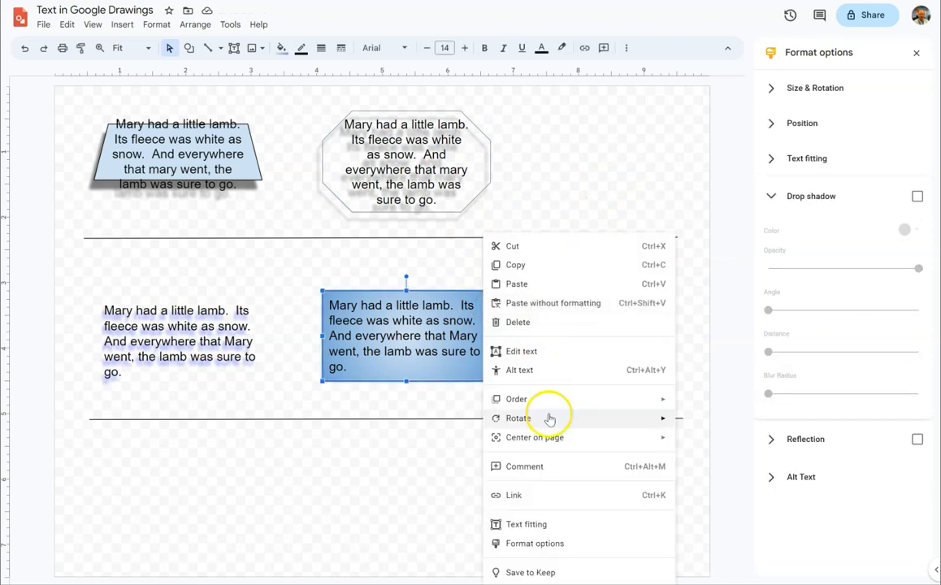
click(421, 396)
click(406, 321)
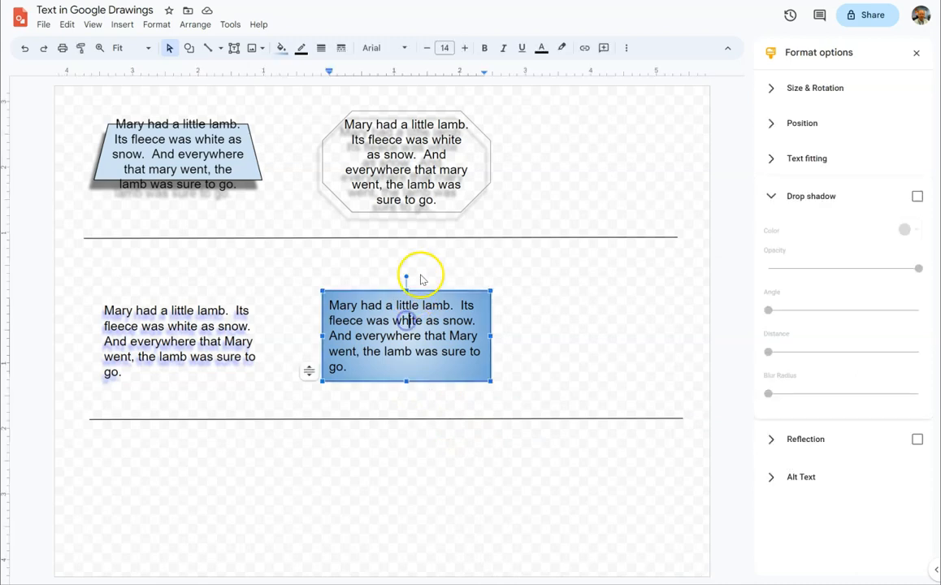
drag(406, 277, 383, 271)
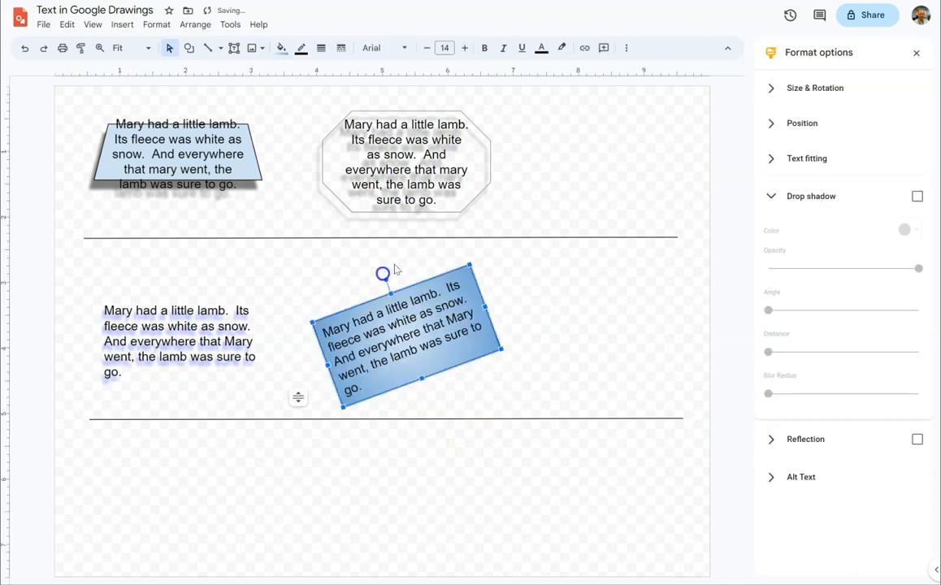
click(394, 139)
drag(407, 99, 374, 96)
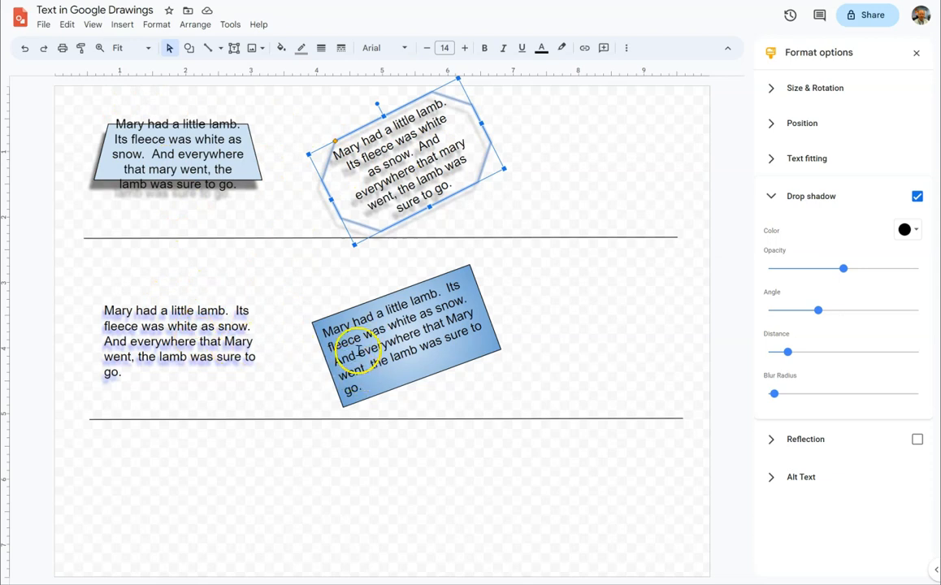
click(357, 465)
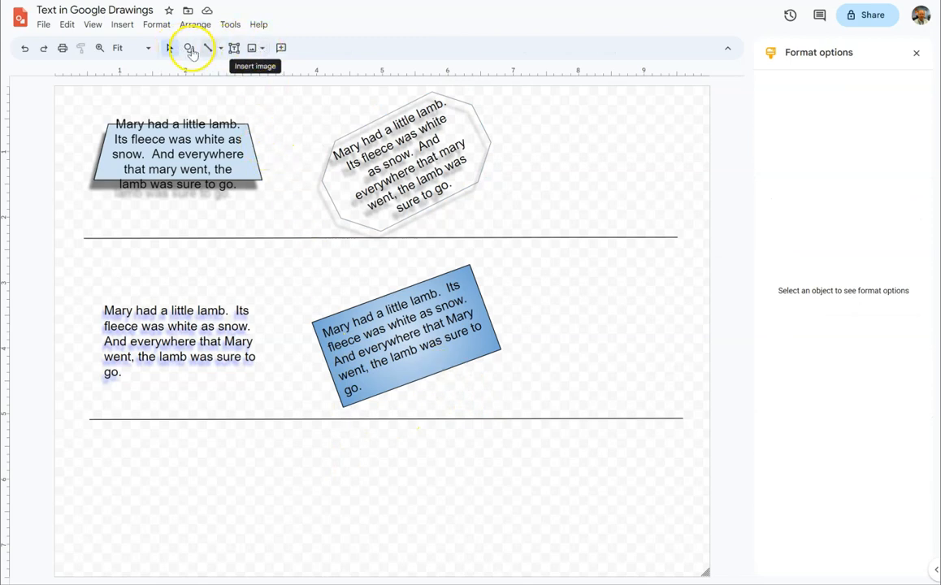
- Insert word art and enter "I" followed by a red heart emoji as its text
click(124, 25)
click(156, 158)
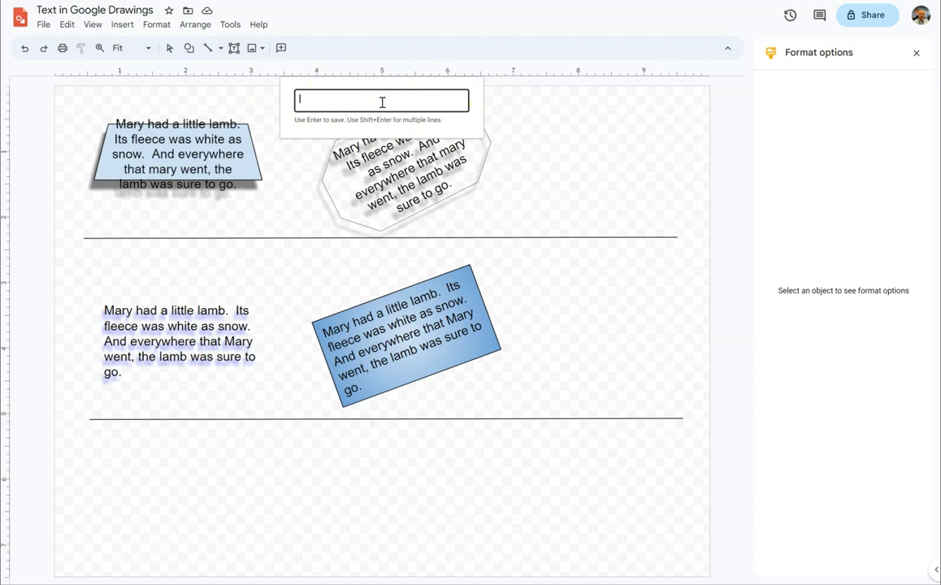
text(I)
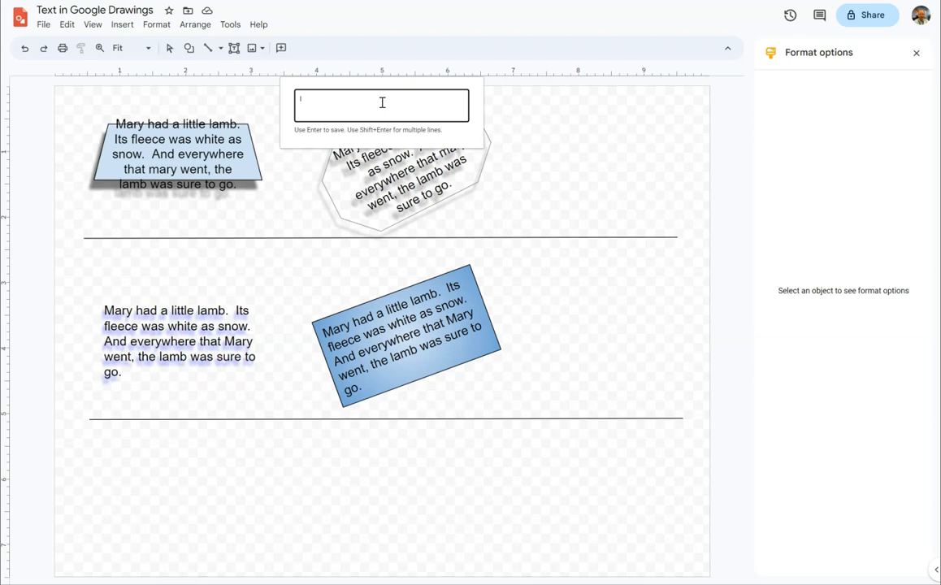
key(super+period)
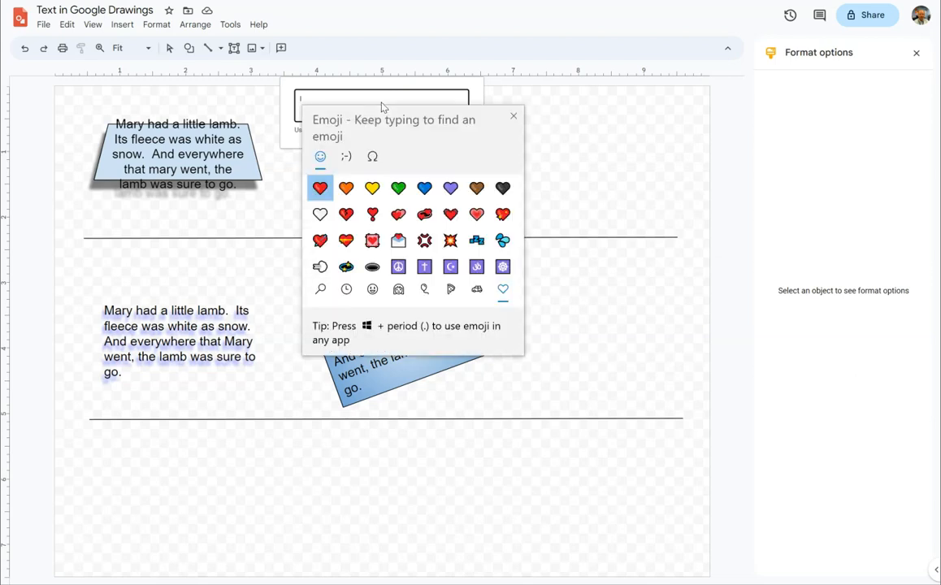
click(347, 157)
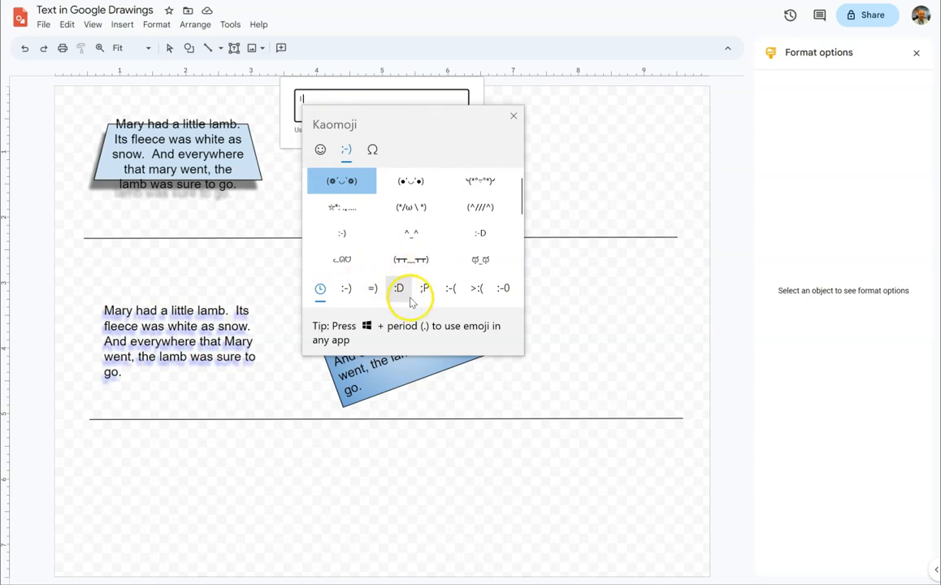
click(372, 150)
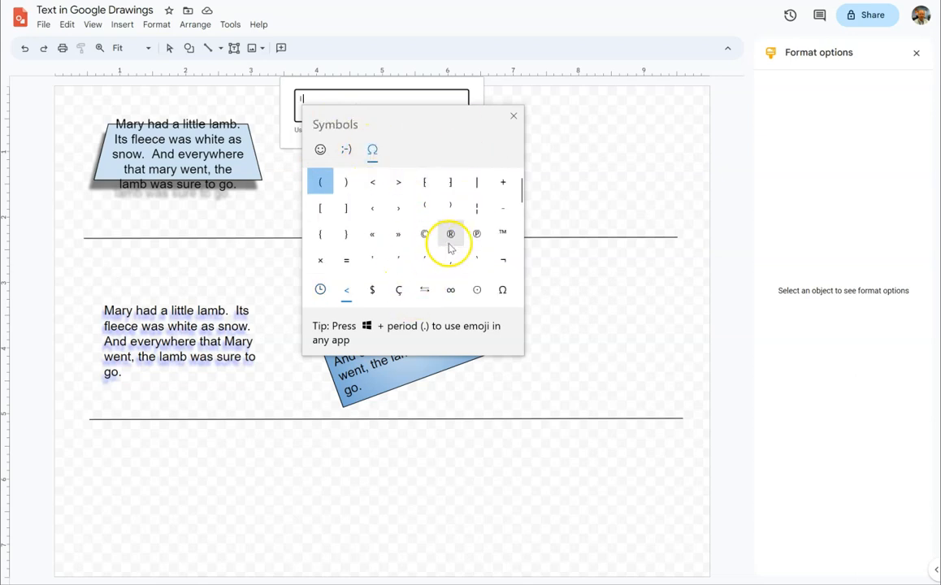
click(321, 155)
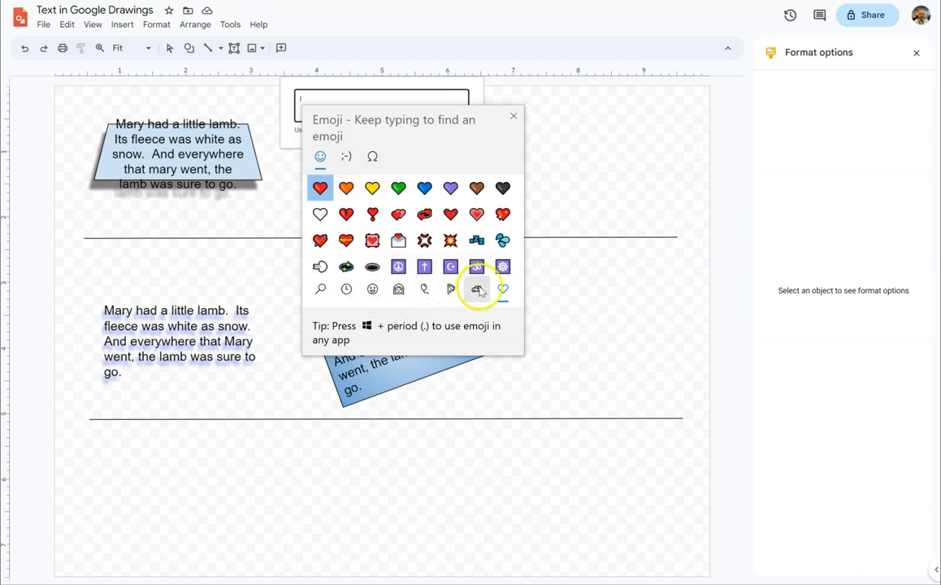
click(321, 189)
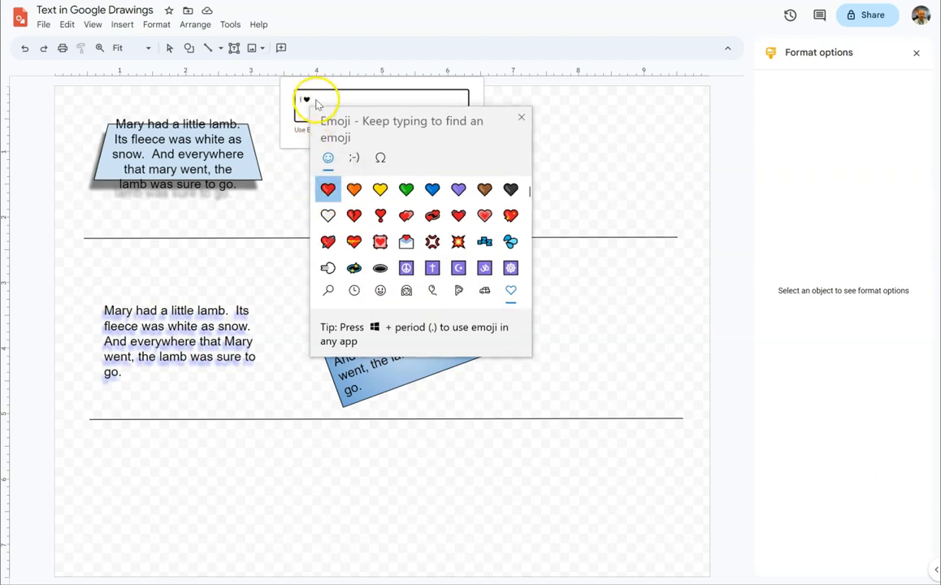
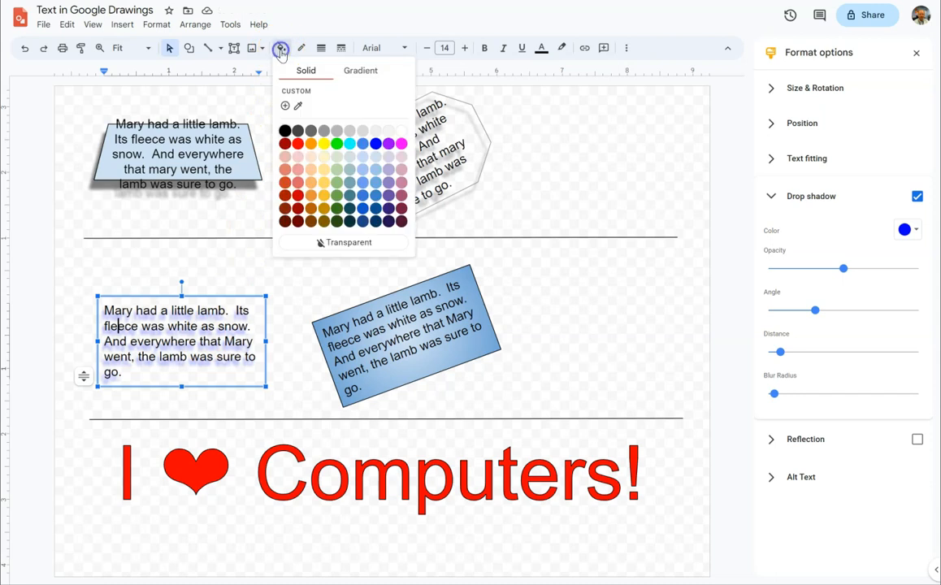
- Try a solid red fill on the text box with the blue drop shadow and undo it
click(295, 144)
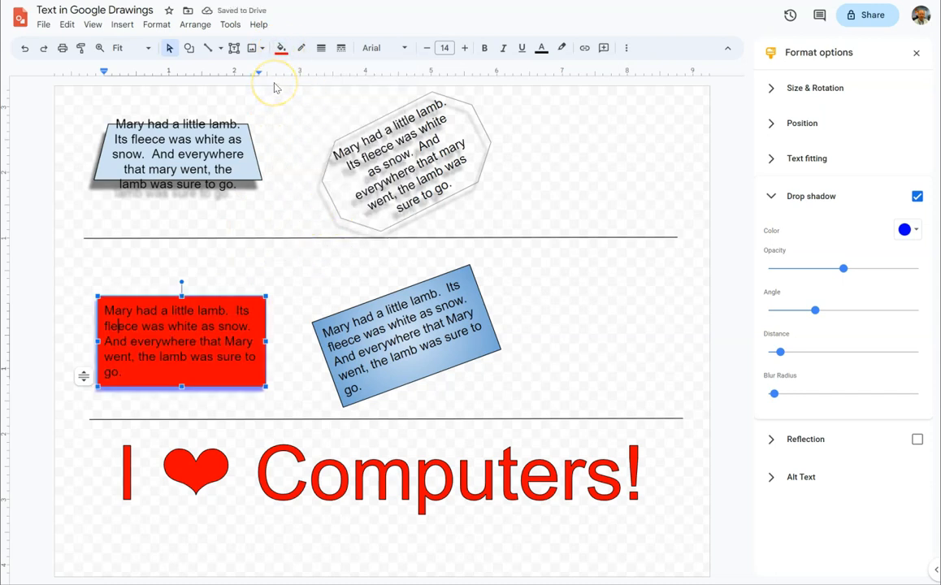
key(ctrl+z)
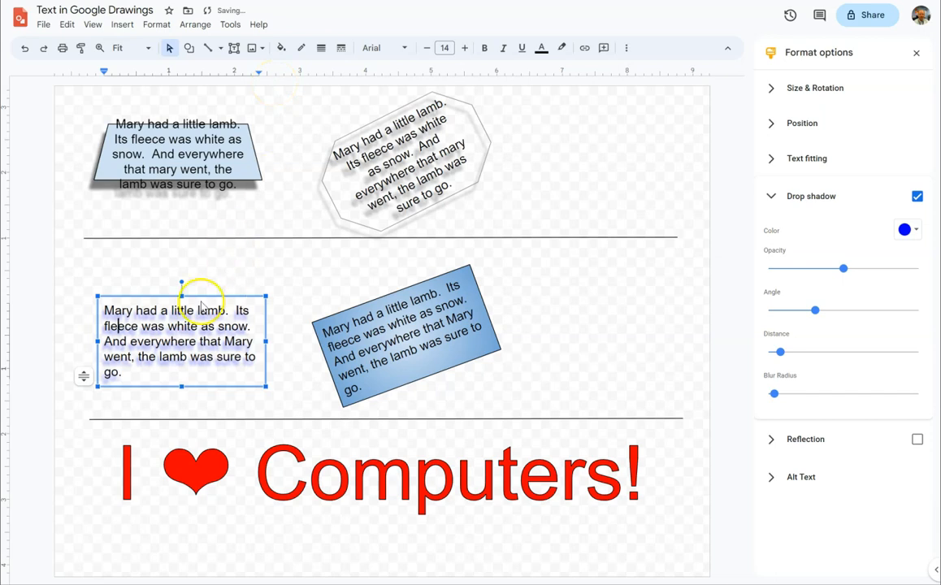
- Color all of the text in the blue-shadowed text box red
click(541, 47)
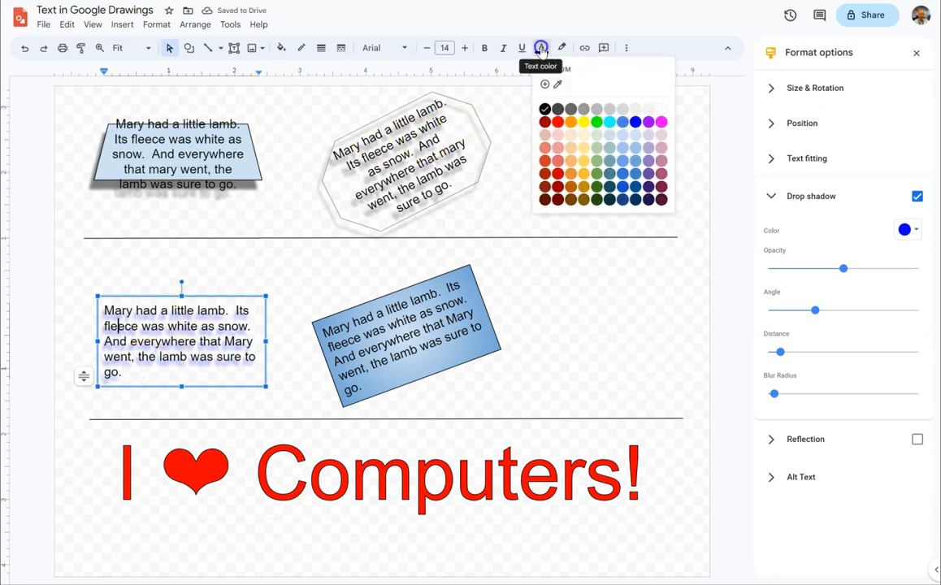
click(557, 122)
drag(199, 378, 99, 309)
click(541, 47)
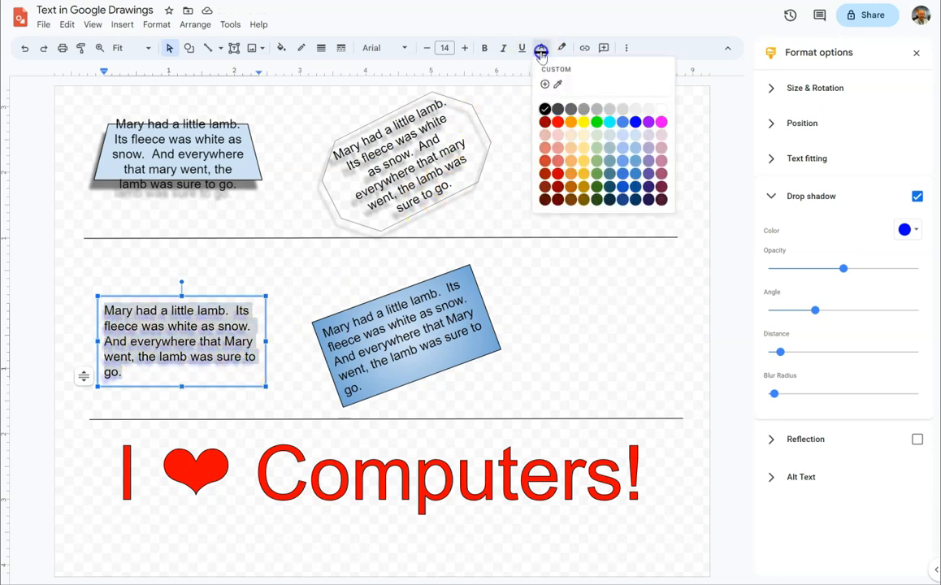
click(559, 122)
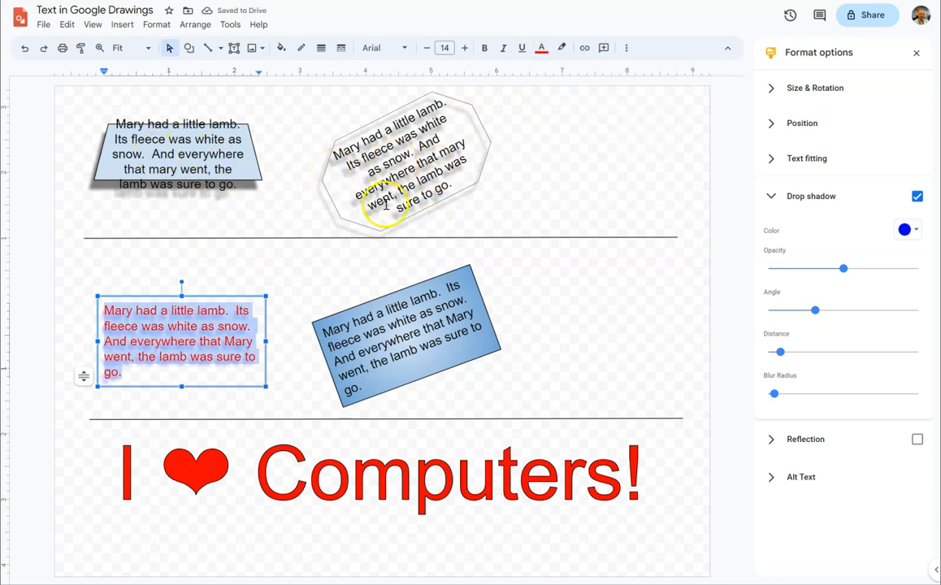
- Color all of the text inside the rotated transparent octagon red
click(425, 195)
drag(426, 196, 327, 143)
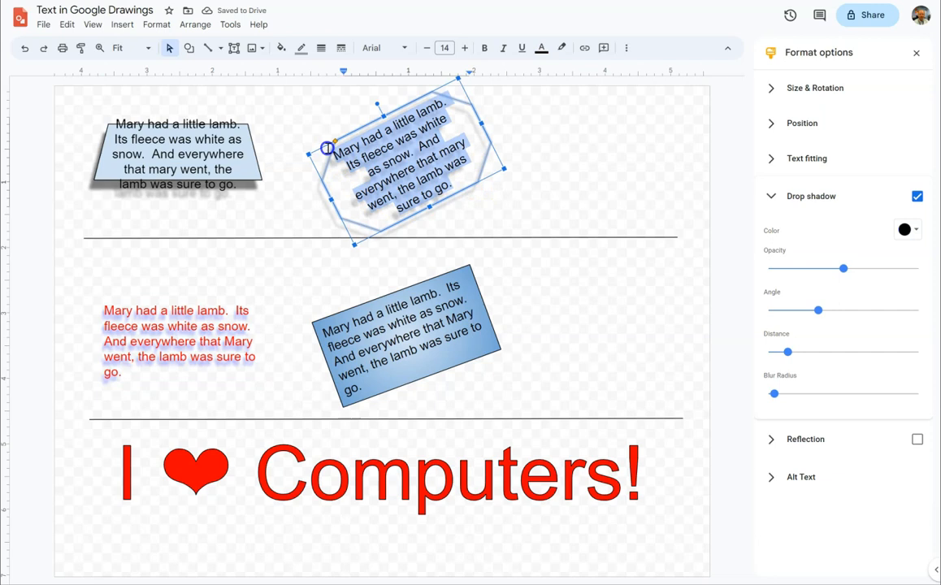
click(542, 47)
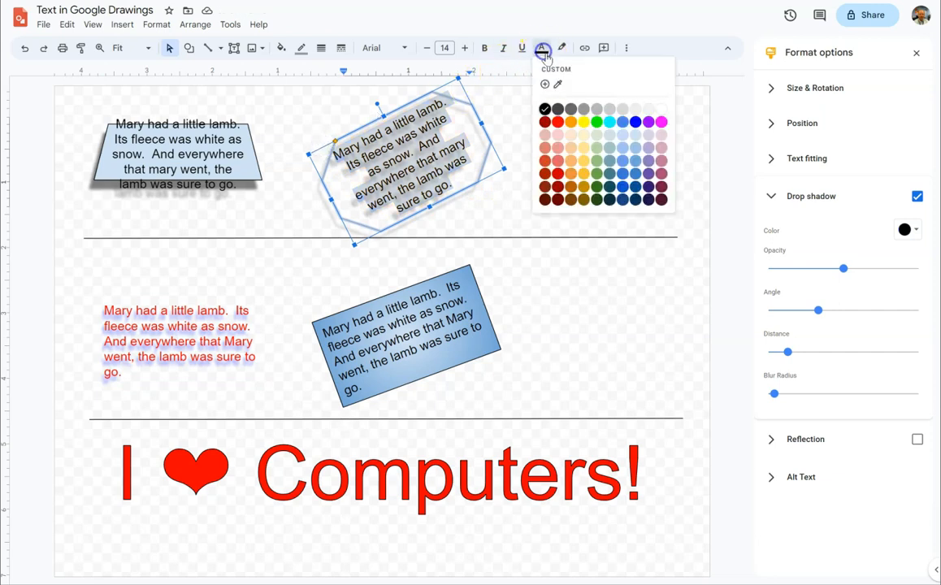
click(557, 121)
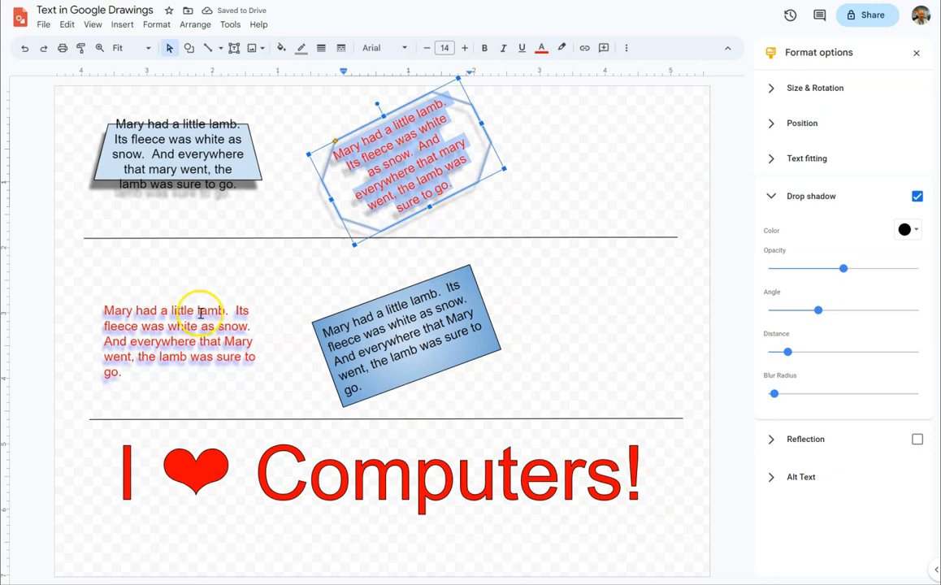
- Append the filler text "ndfjkahfjohas papuhuiahuihasfdg" to the end of the "I ❤ Computers!" word art
click(403, 479)
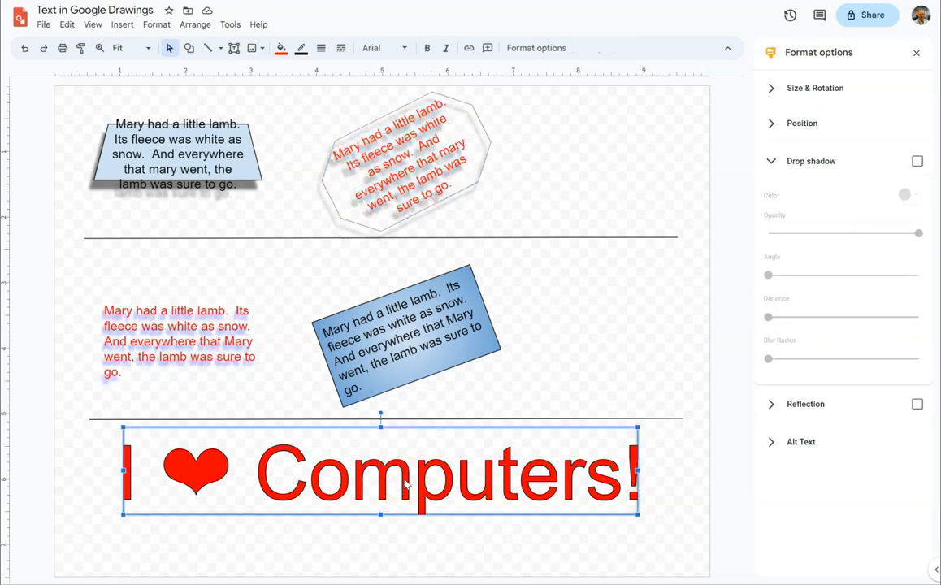
double_click(403, 479)
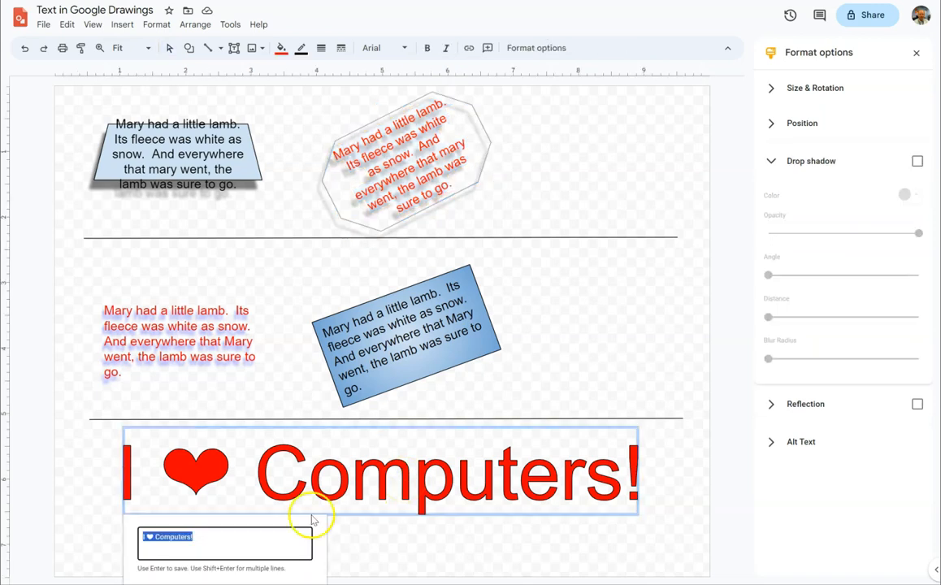
click(207, 537)
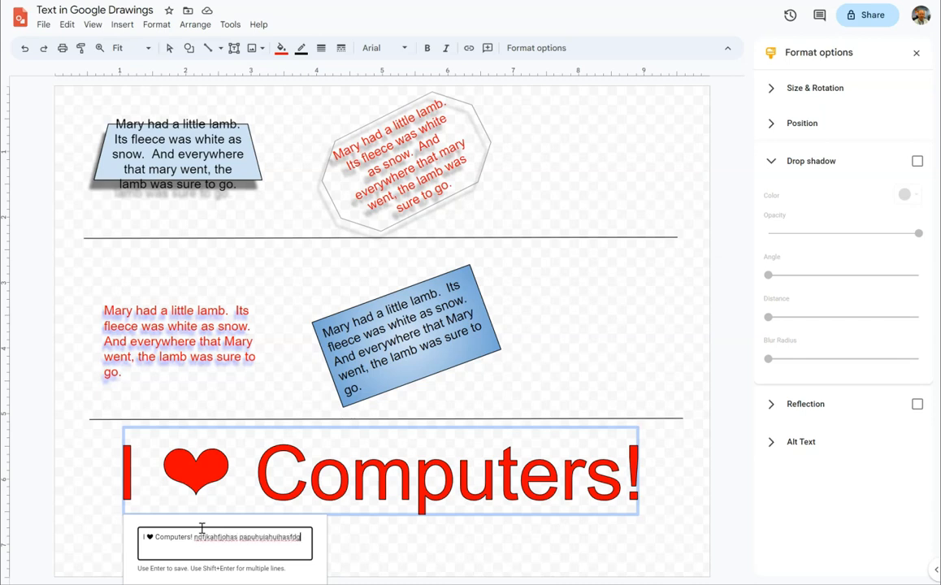
key(Return)
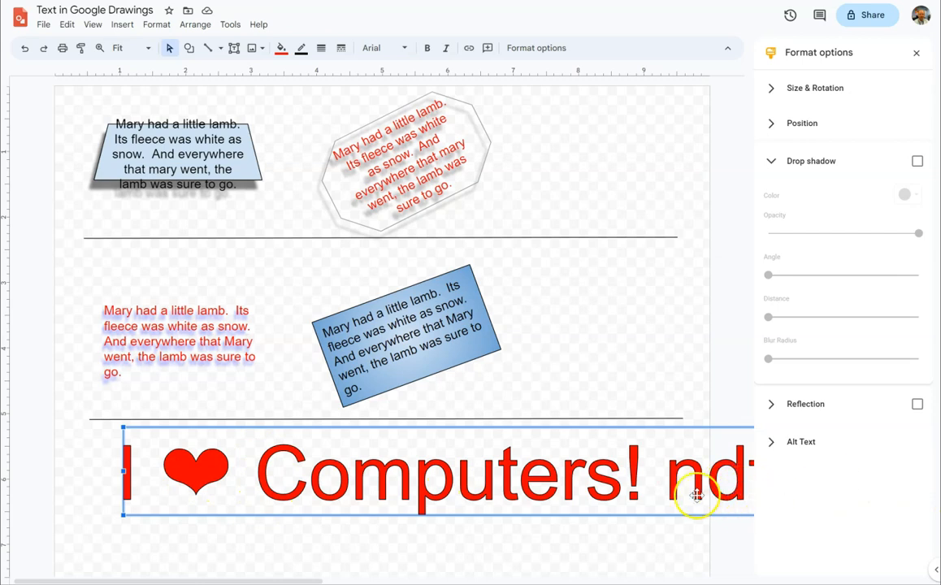
- Delete the filler words from the word art, leaving only "I ❤ Computers!" as its text
double_click(362, 481)
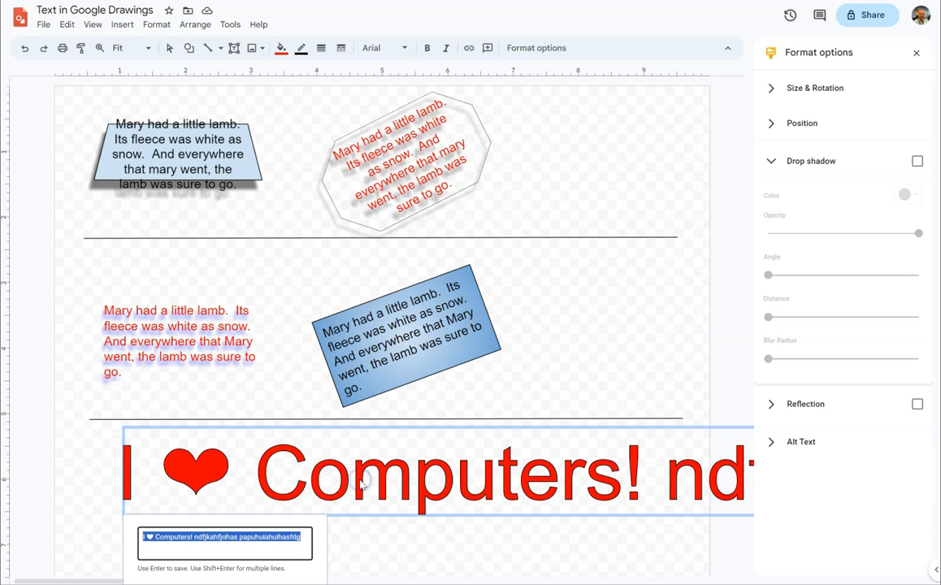
double_click(302, 537)
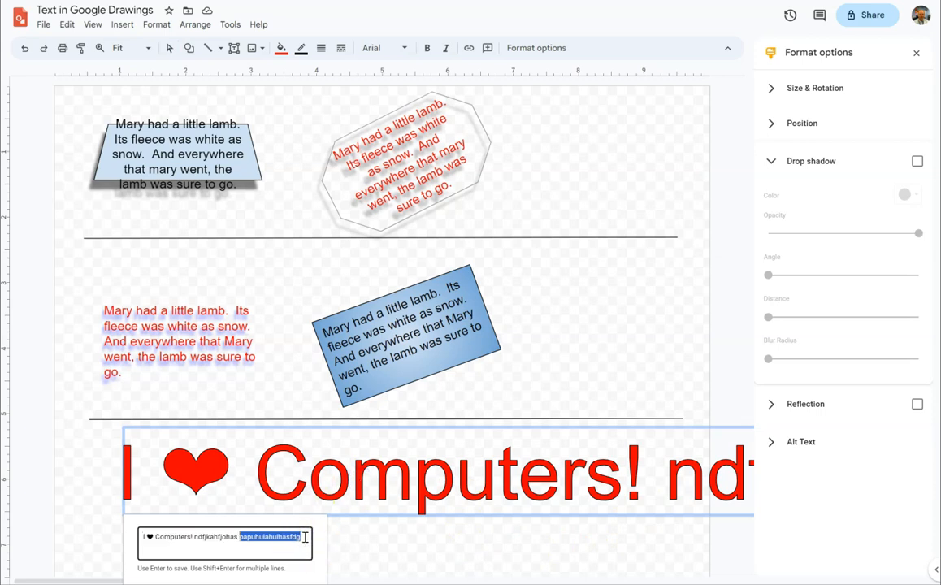
key(BackSpace)
drag(311, 535, 196, 534)
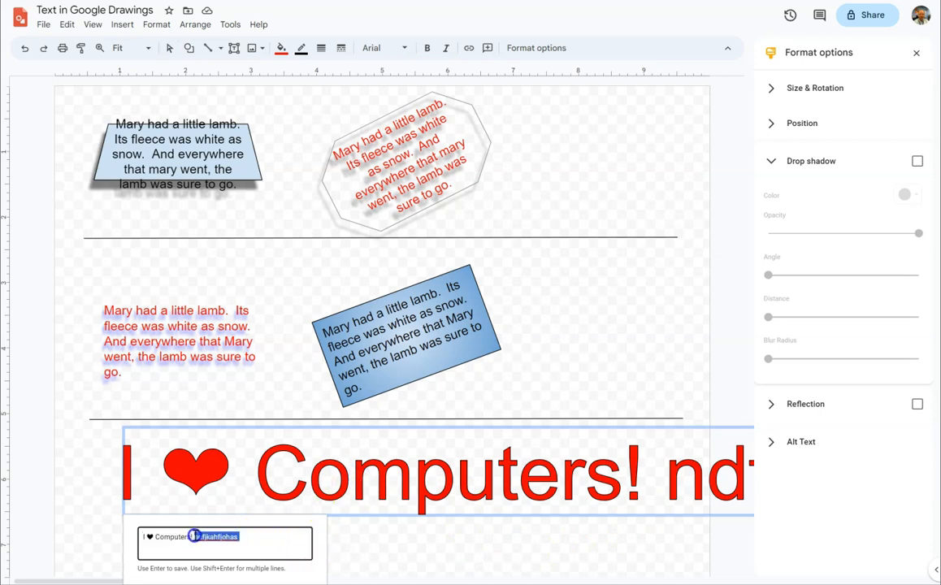
key(BackSpace)
key(Return)
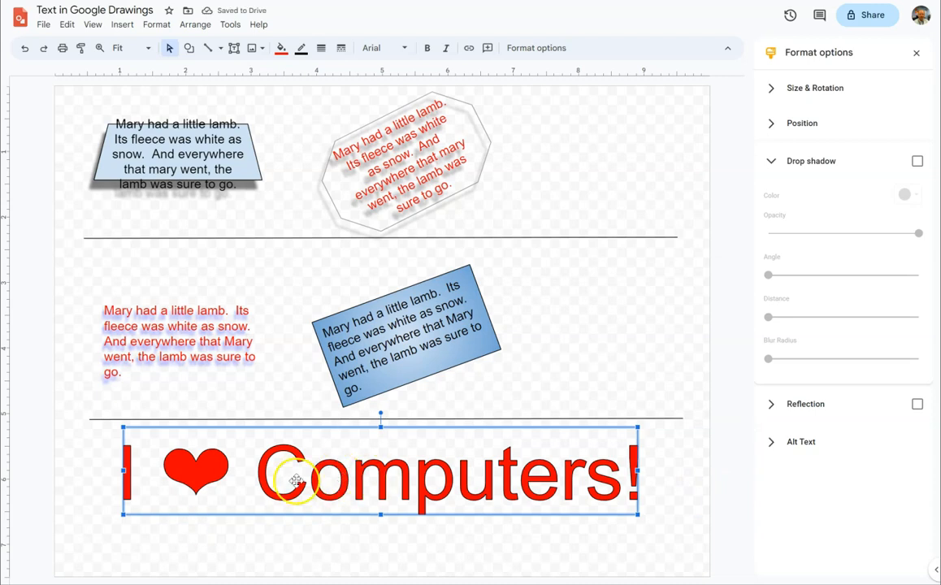
- Fill the word art with a dark red linear gradient and change its outline color to dark gray
click(282, 49)
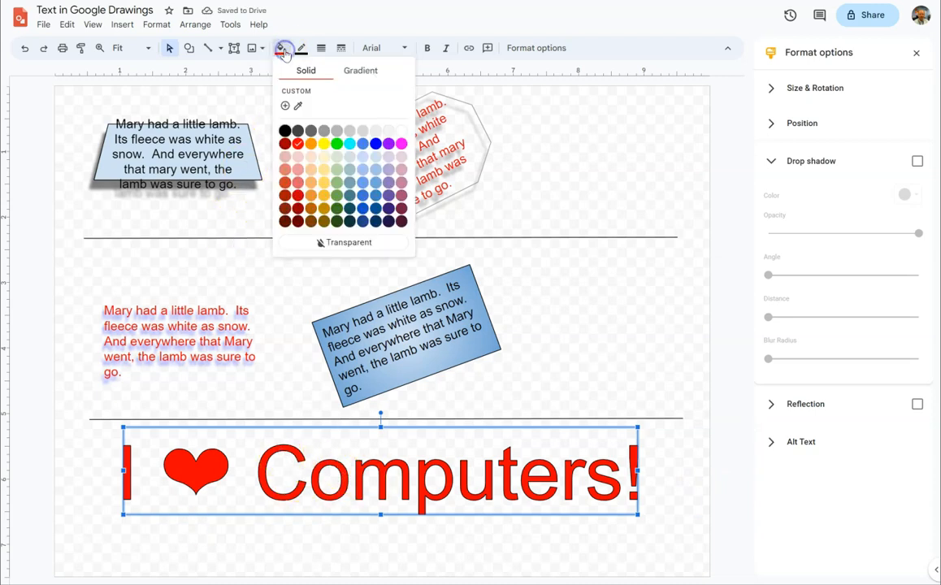
click(355, 74)
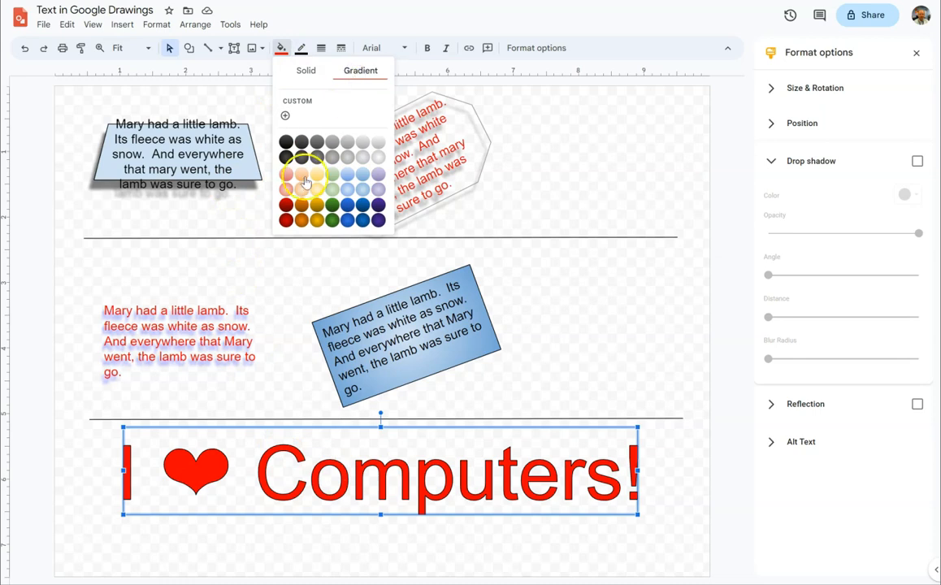
click(286, 204)
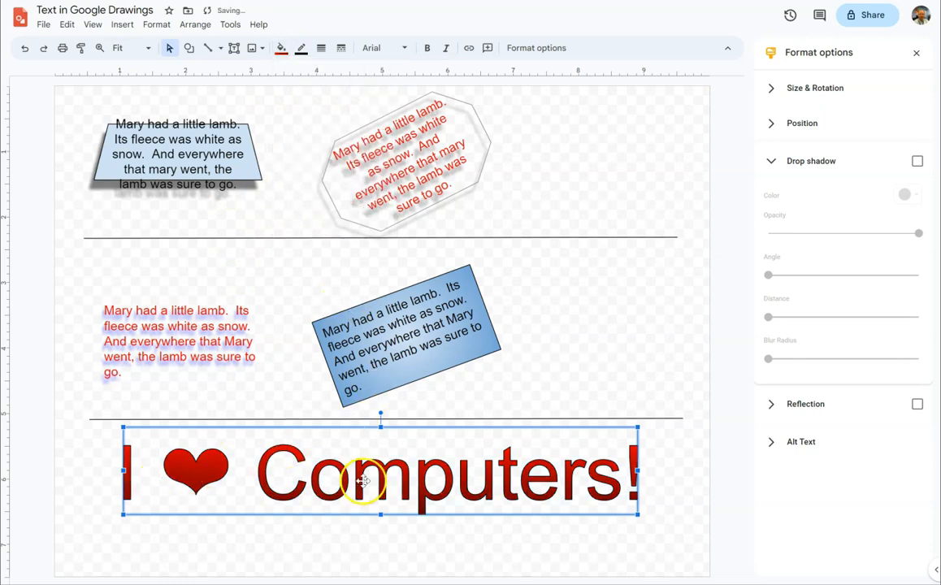
click(302, 53)
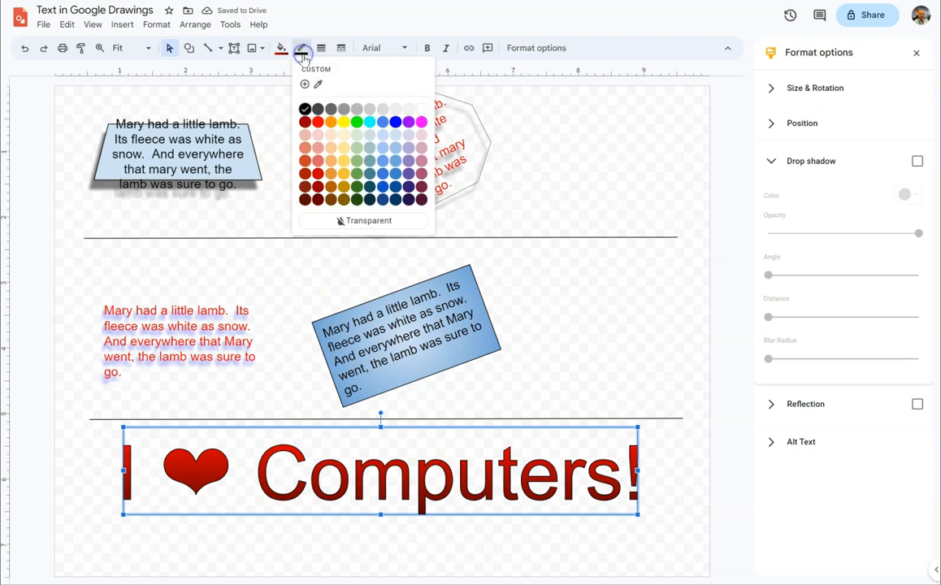
click(330, 109)
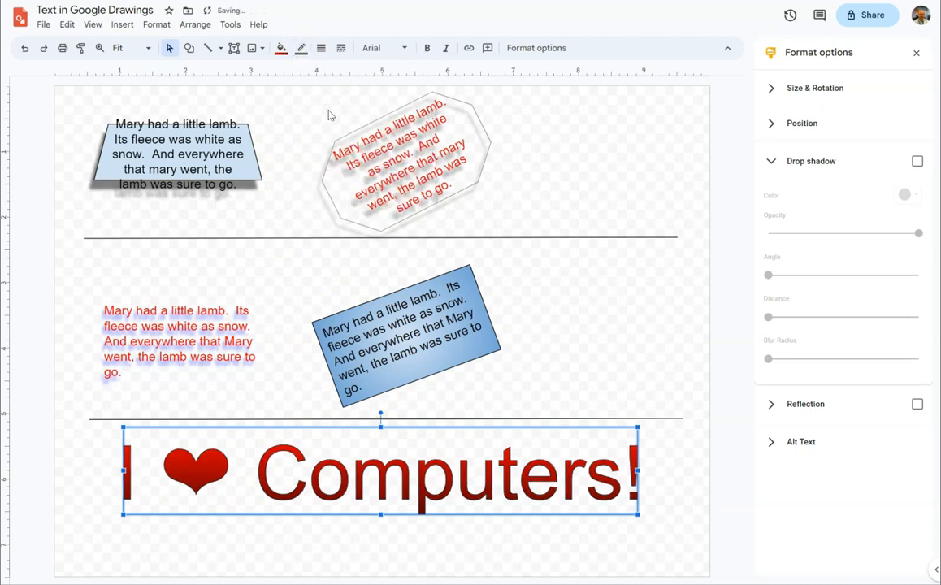
- Make the word art bold and change its font to Acme
click(427, 48)
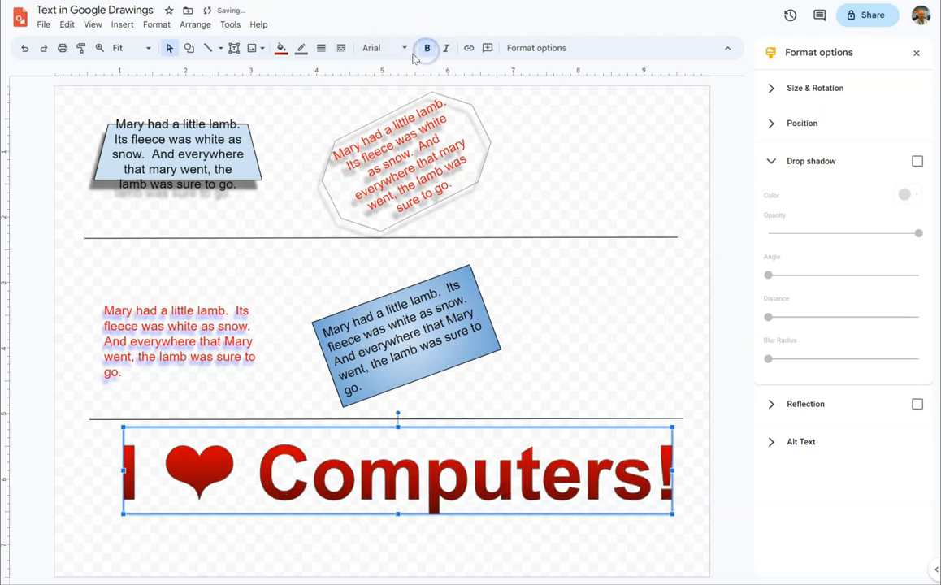
click(396, 48)
click(392, 117)
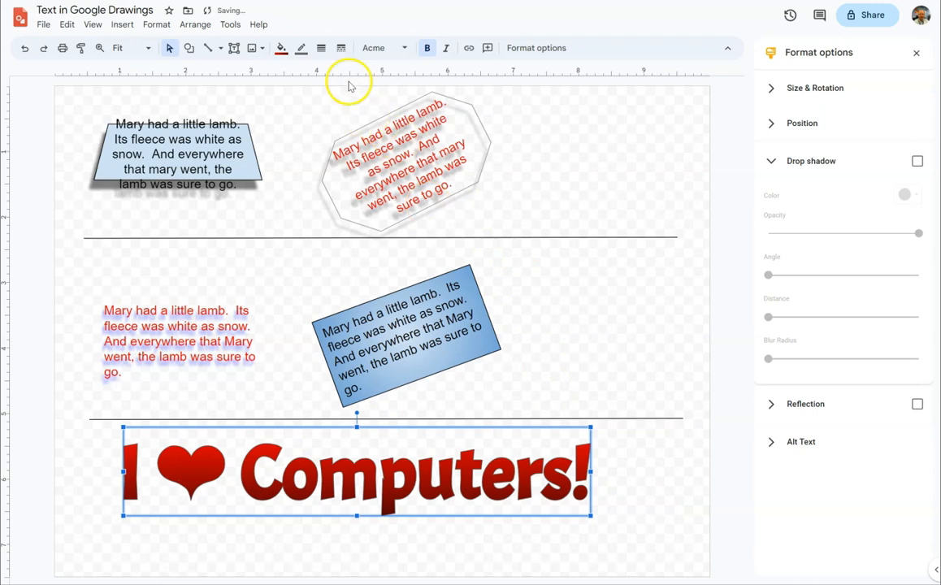
- Set the word art's outline thickness to 3px and deselect it
click(321, 48)
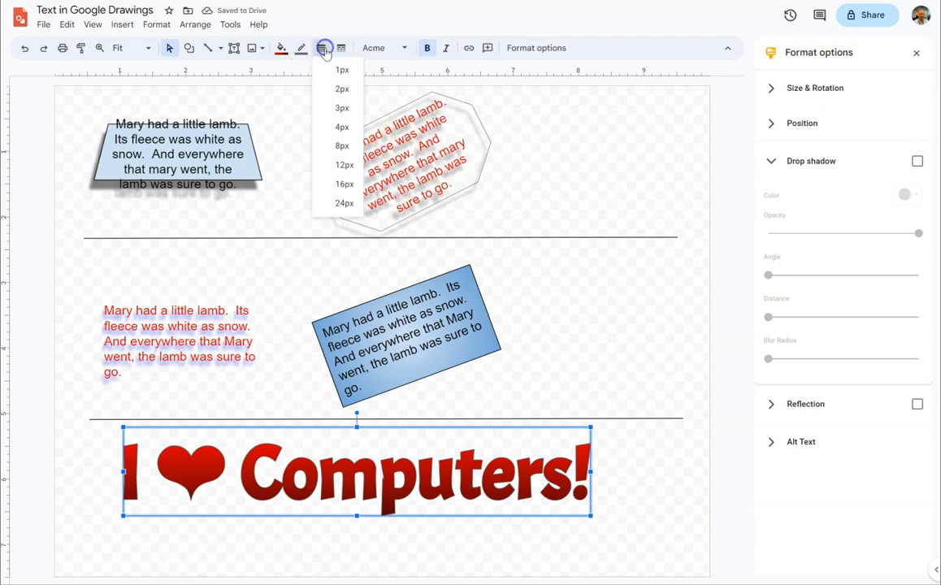
click(336, 108)
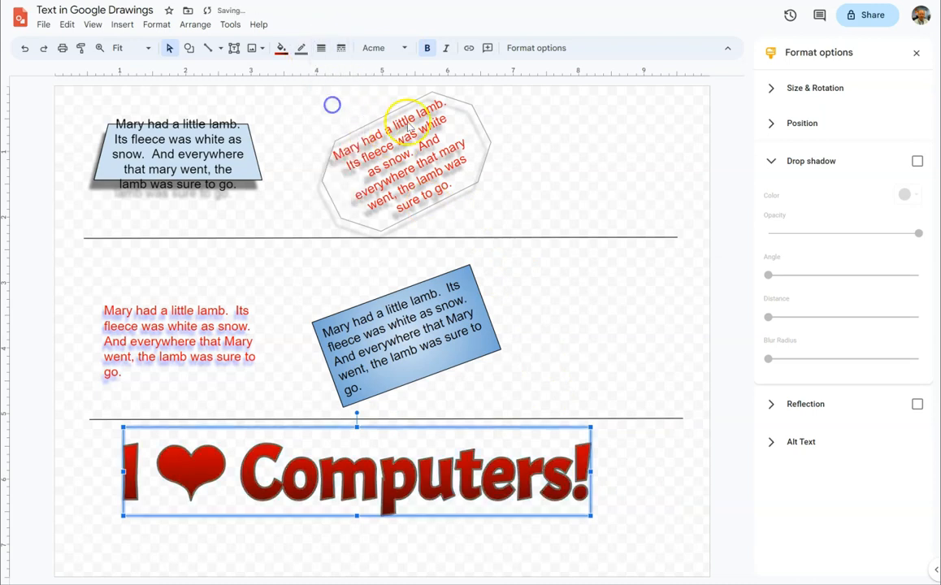
click(616, 501)
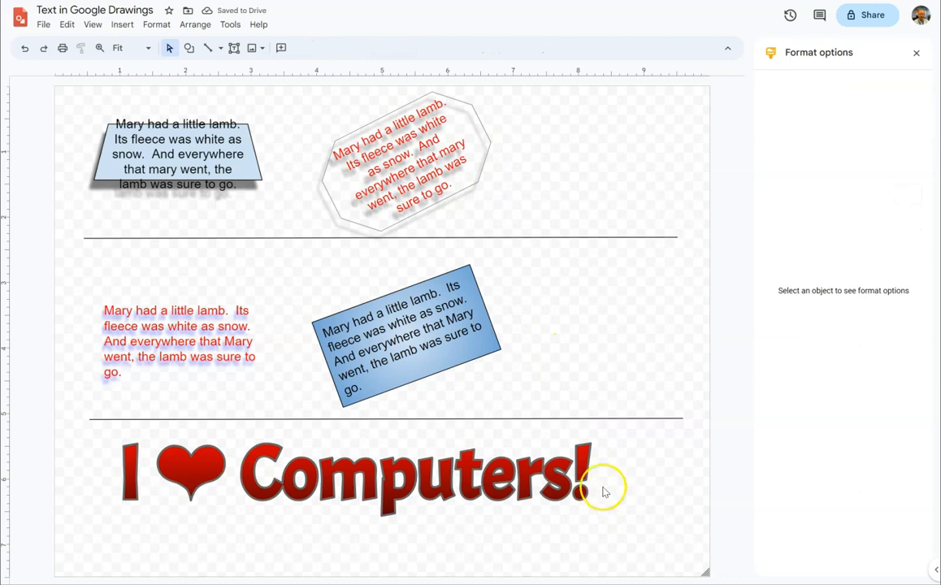
- Add "Totally Awesome!" as a second line in the "I ❤ Computers!" word art
double_click(389, 473)
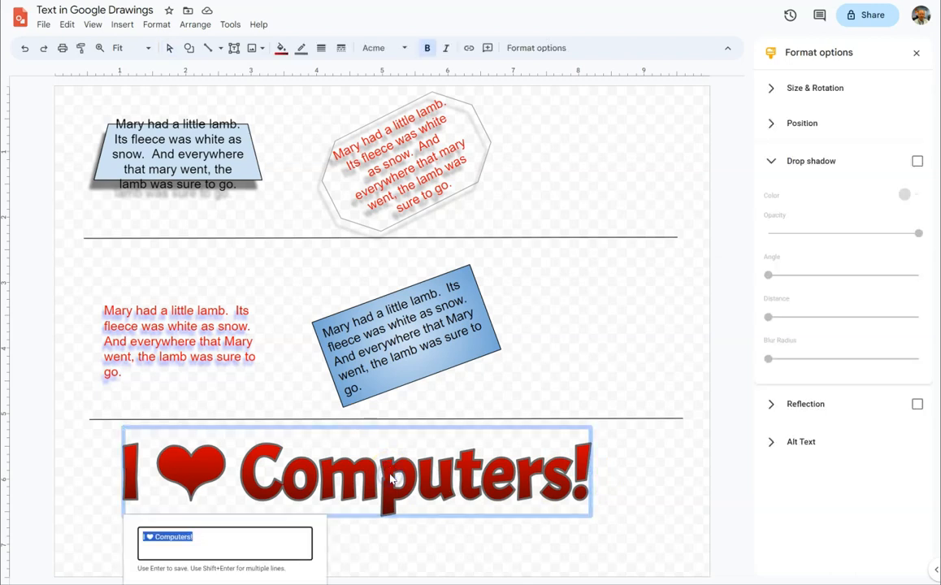
click(203, 536)
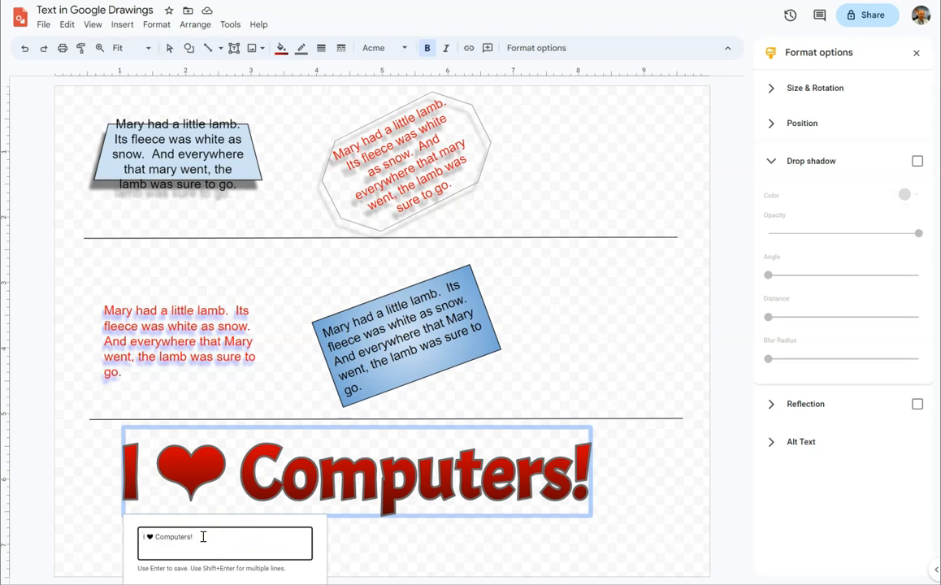
key(shift+Return)
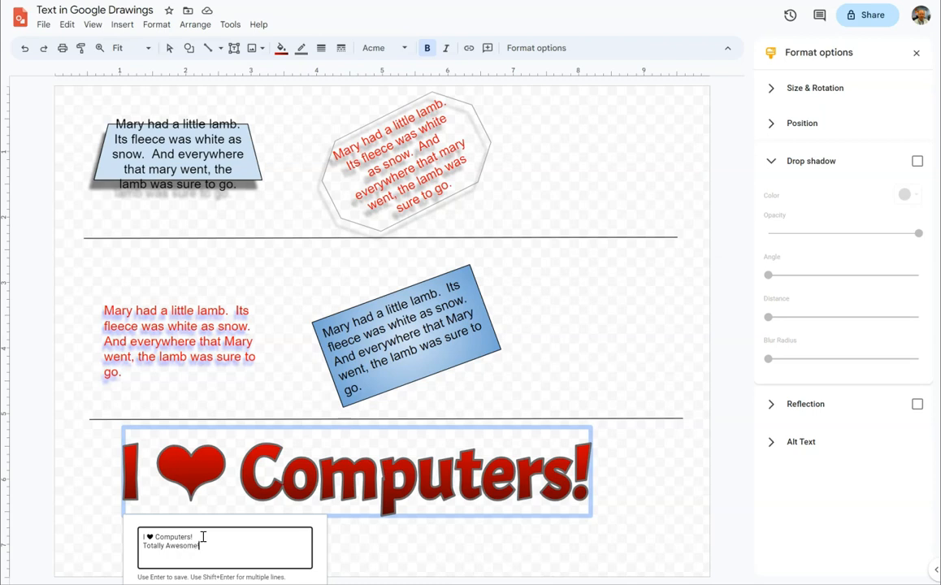
key(Return)
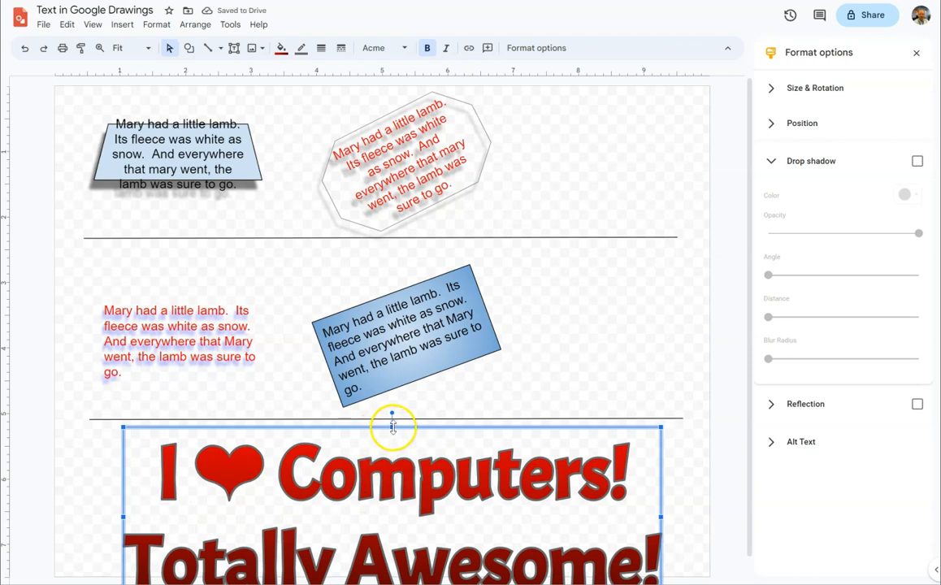
- Resize the two-line word art to fit the space below the lower divider line and rotate it slightly counterclockwise
drag(392, 426, 416, 456)
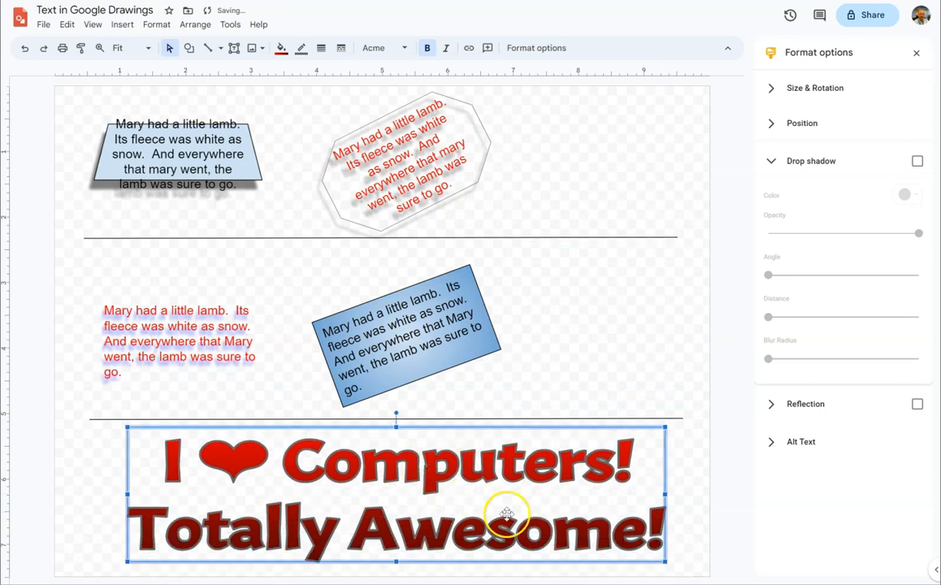
drag(664, 560, 448, 565)
drag(448, 497, 606, 497)
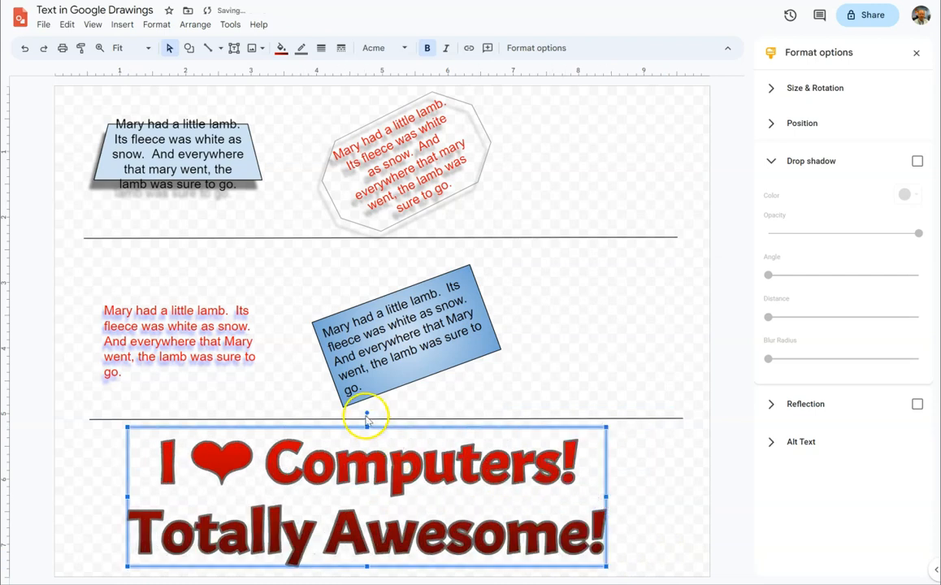
drag(367, 415, 363, 415)
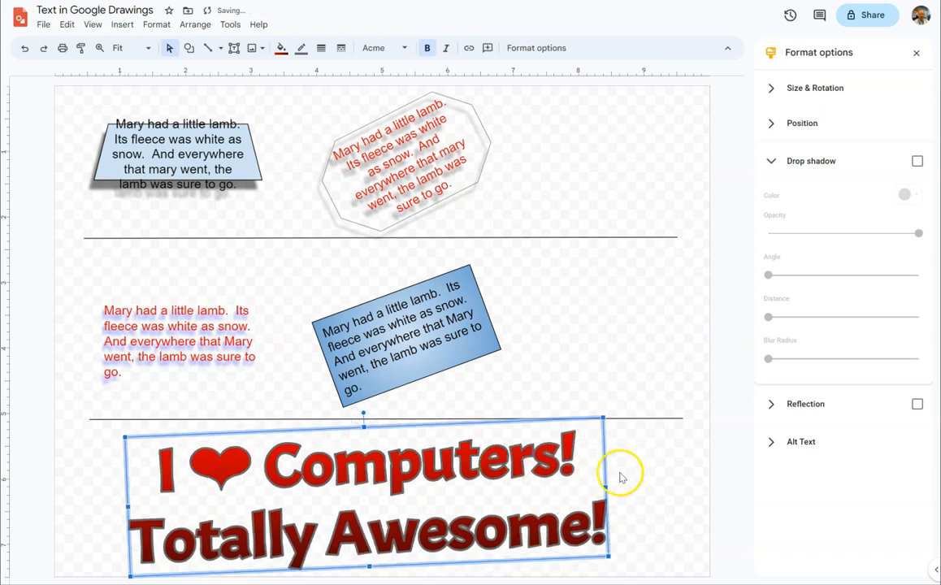
click(646, 505)
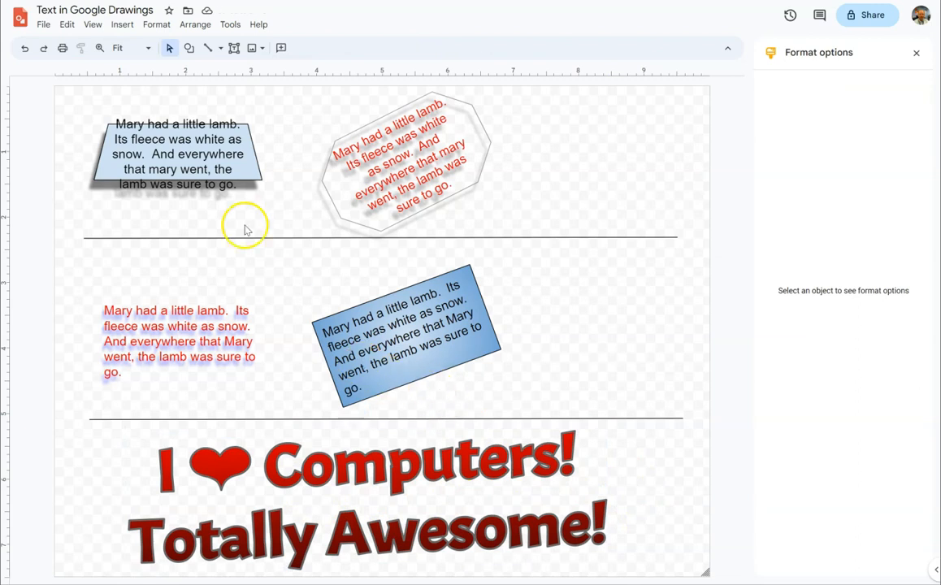
- Draw a rounded rectangle covering the two-line word art below the lower divider line
click(195, 52)
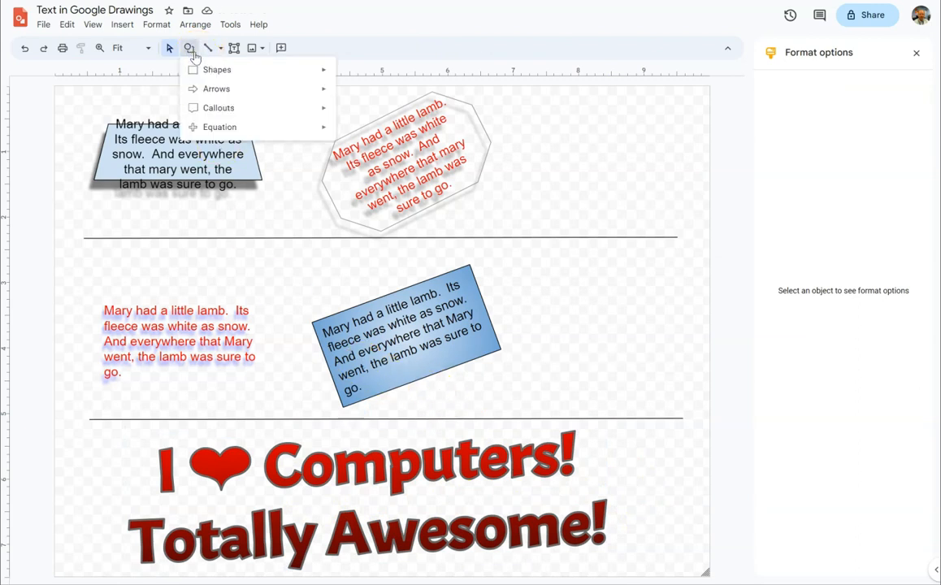
click(211, 73)
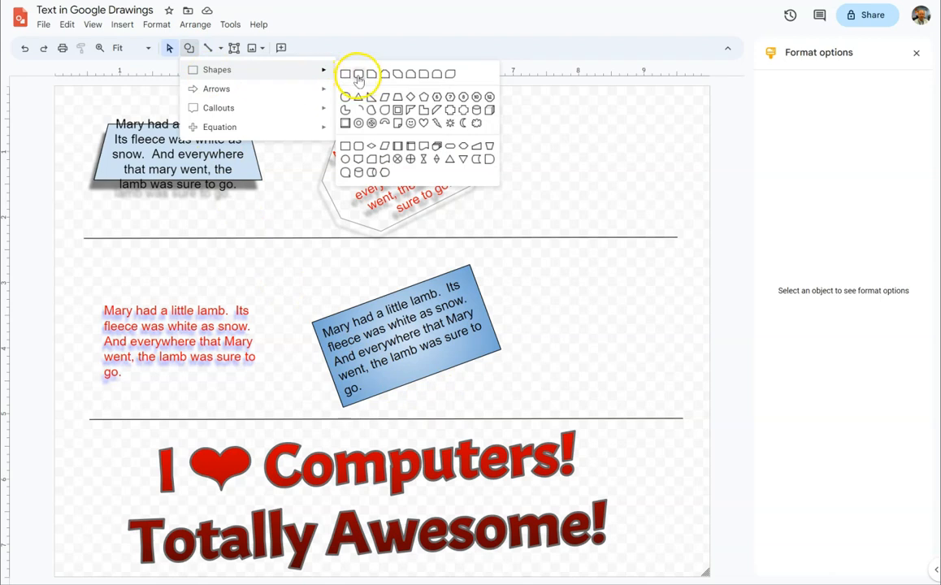
click(359, 76)
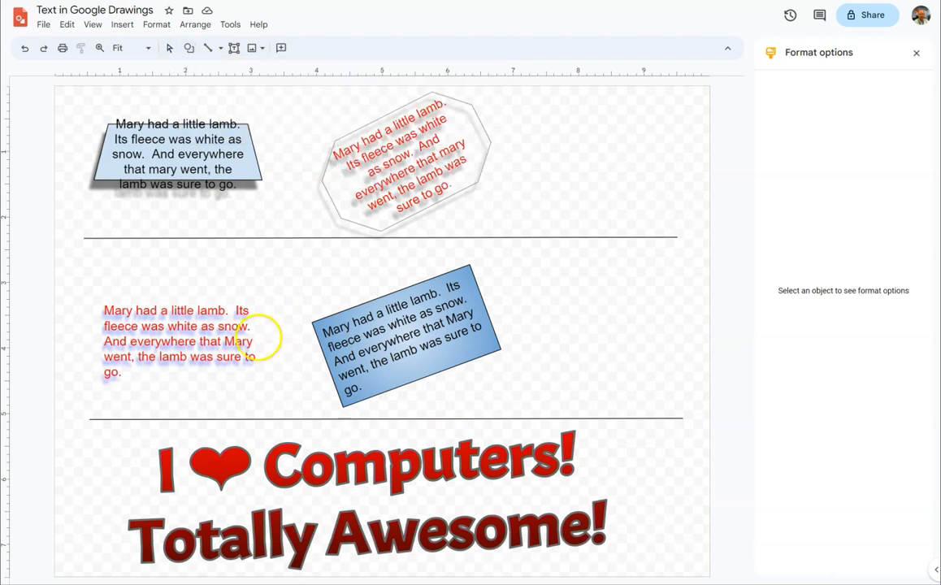
drag(127, 436, 617, 569)
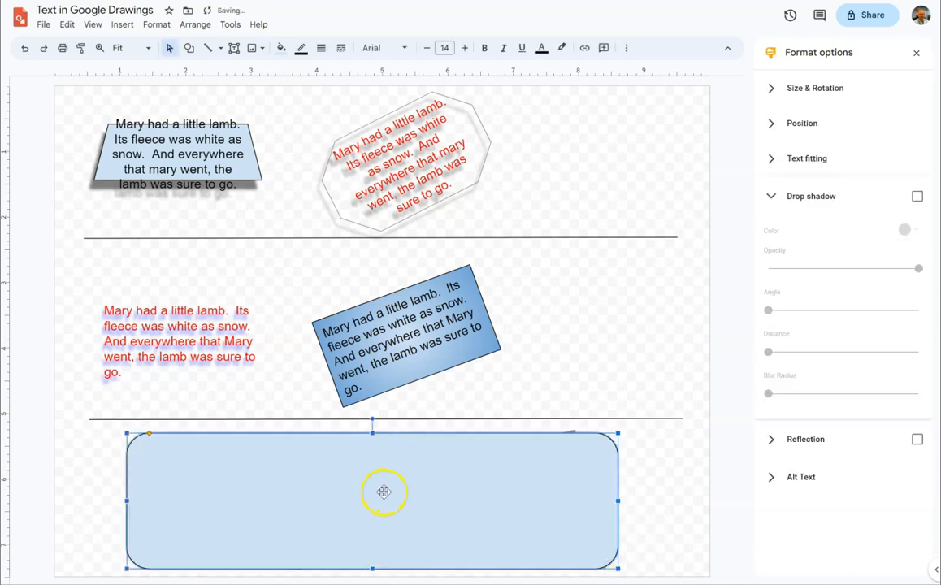
- Send the rounded rectangle behind the "I ❤ Computers! Totally Awesome!" word art
click(194, 24)
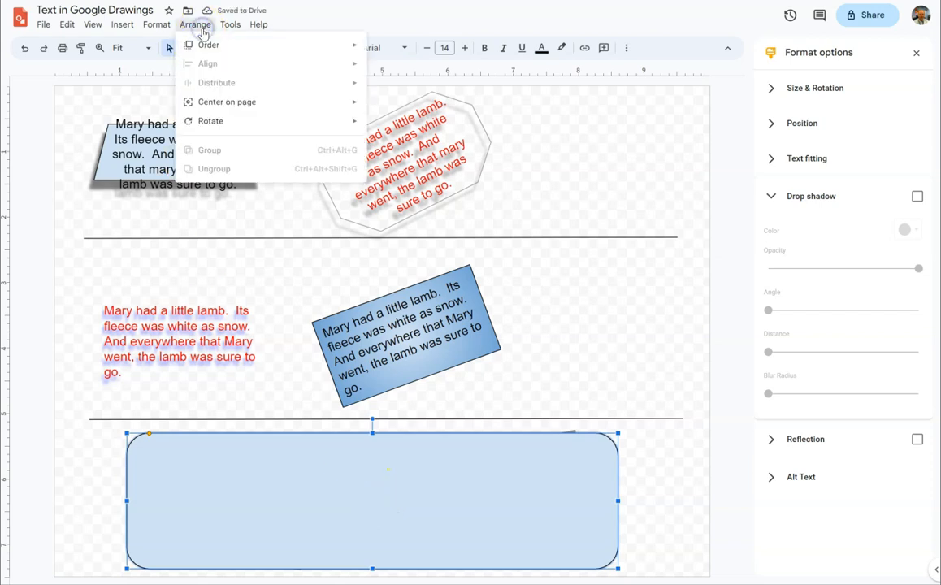
mouse_move(204, 44)
click(394, 105)
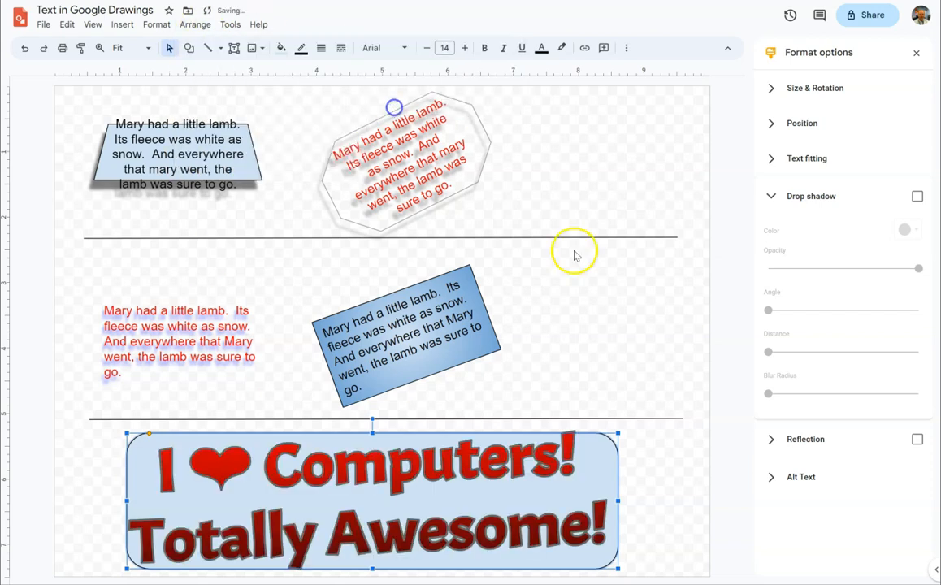
- Fill the rounded rectangle with a yellow-orange radial gradient that is lighter in the center, and deselect it
click(280, 54)
click(361, 72)
click(317, 207)
click(649, 512)
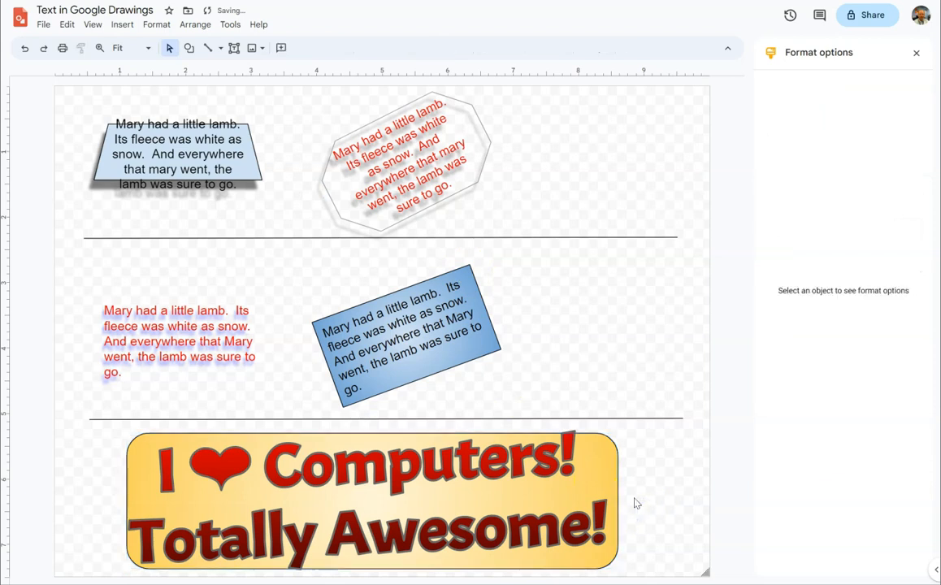